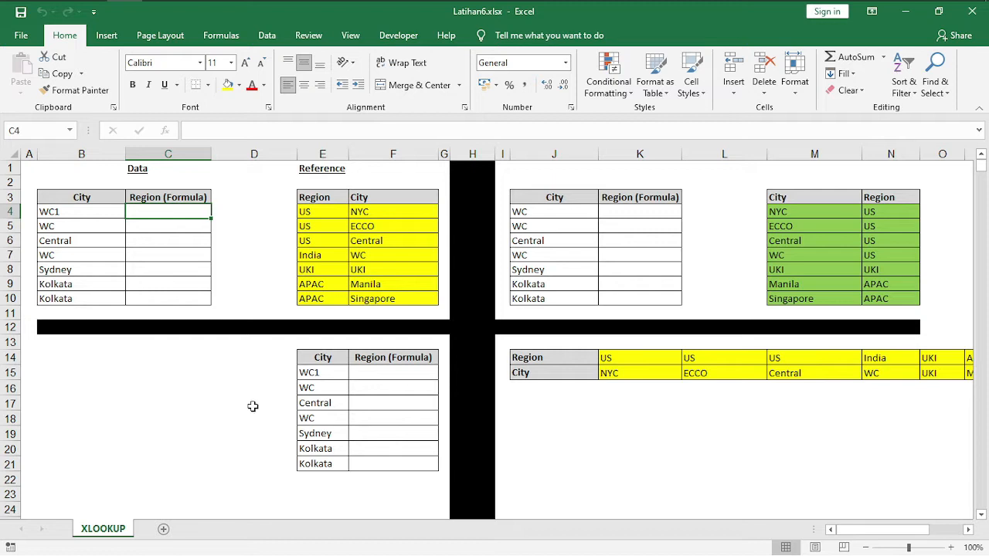
{"action": "left_click", "coordinate": [251, 404]}
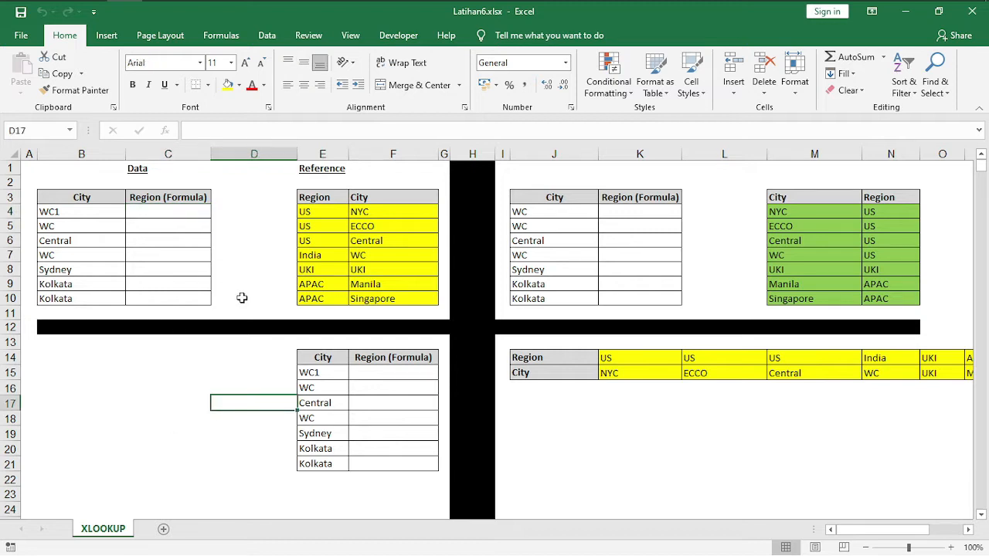
{"action": "left_click_drag", "start_coordinate": [958, 463], "coordinate": [54, 181]}
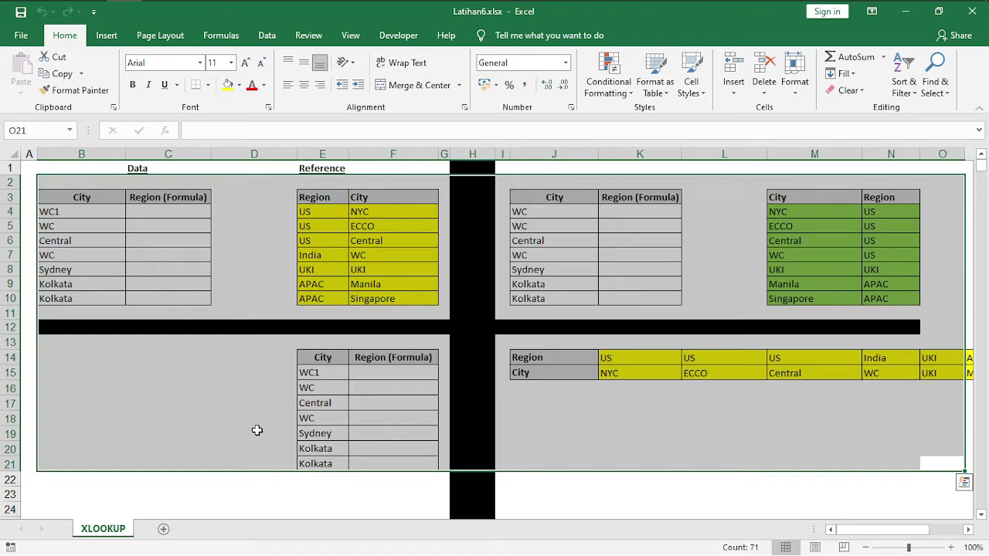
{"action": "left_click", "coordinate": [270, 240]}
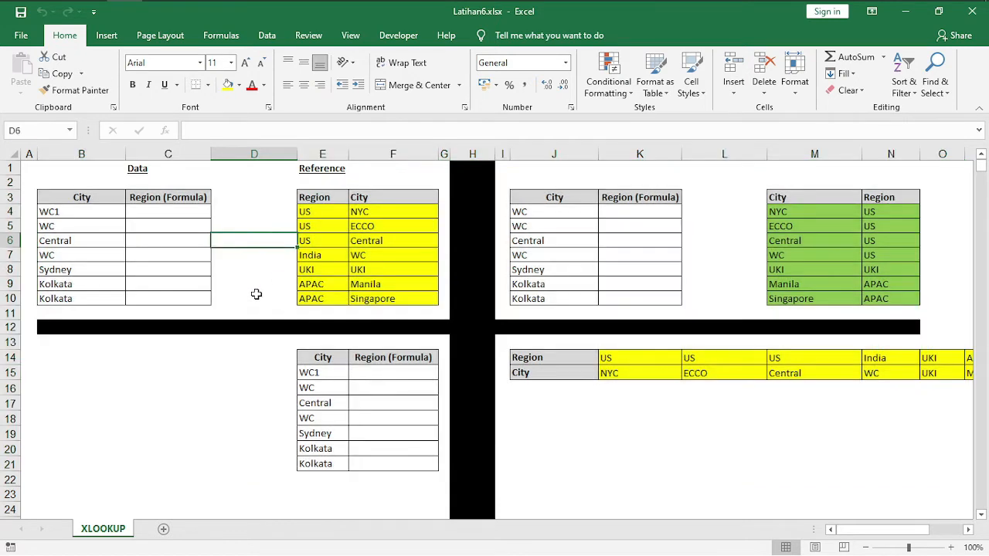
{"action": "left_click", "coordinate": [258, 282]}
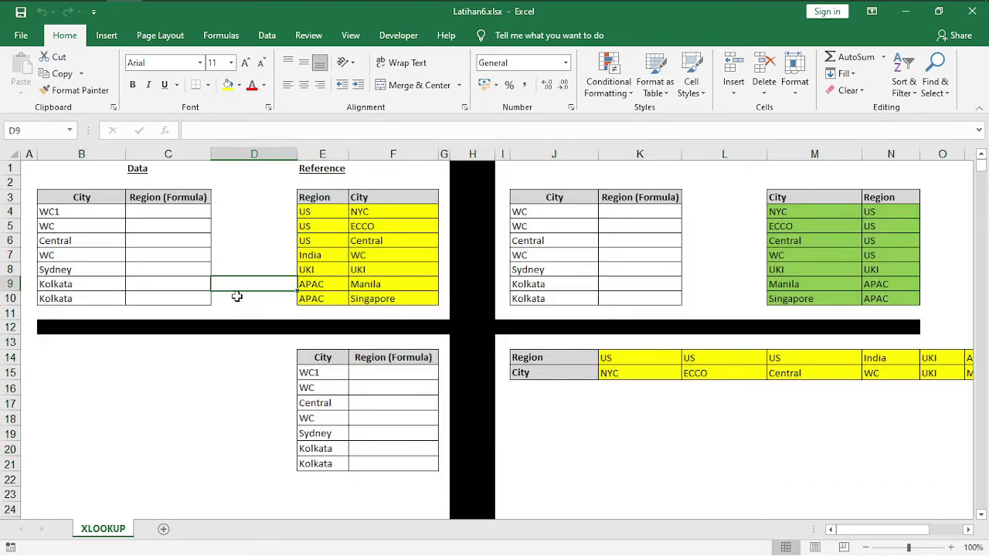
{"action": "left_click", "coordinate": [247, 259]}
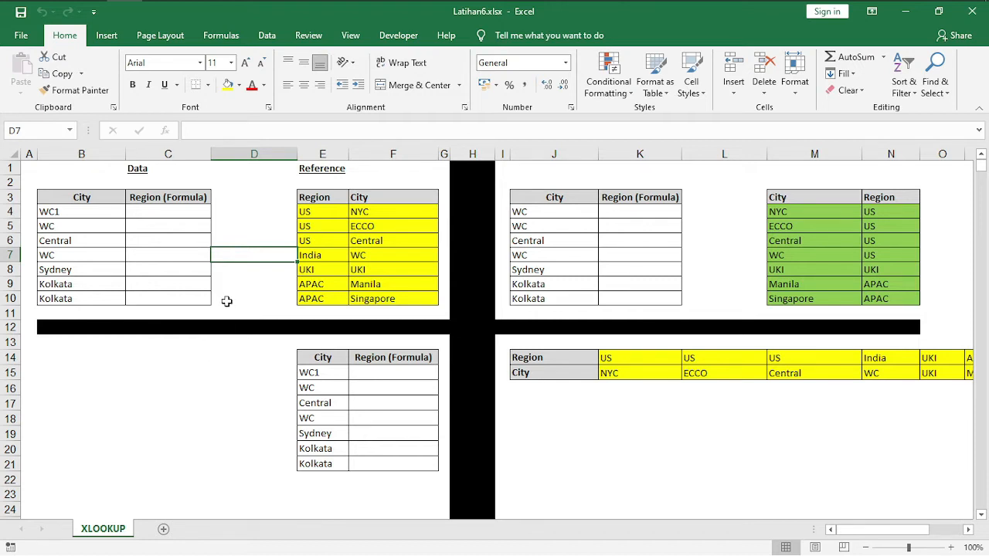
{"action": "left_click", "coordinate": [620, 459]}
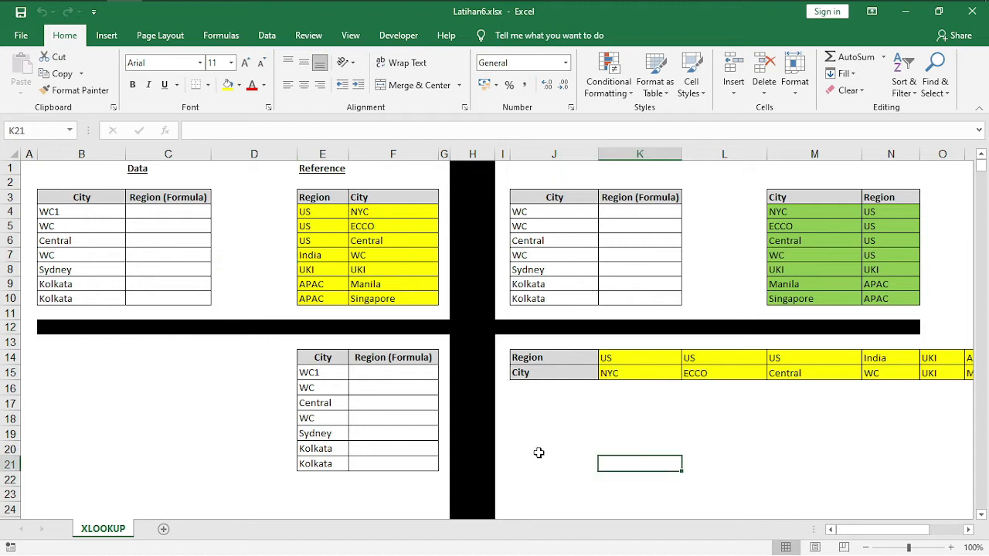
Examine the first example in B1:F10, comparing the Data table's City and Region columns with the yellow Reference table.
{"action": "left_click", "coordinate": [271, 278]}
{"action": "left_click_drag", "start_coordinate": [39, 167], "coordinate": [425, 303]}
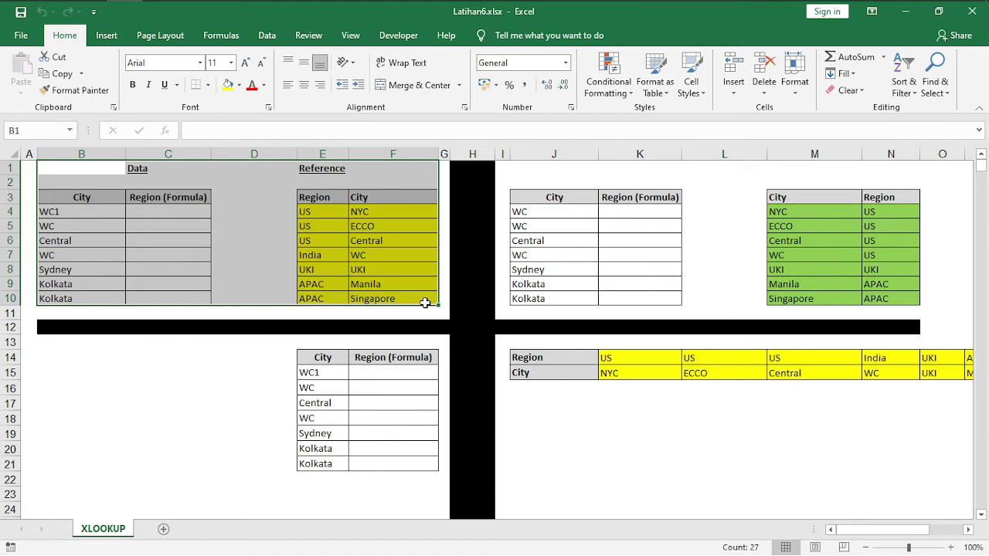
{"action": "left_click", "coordinate": [51, 171]}
{"action": "left_click_drag", "start_coordinate": [50, 172], "coordinate": [425, 301]}
{"action": "left_click", "coordinate": [171, 212]}
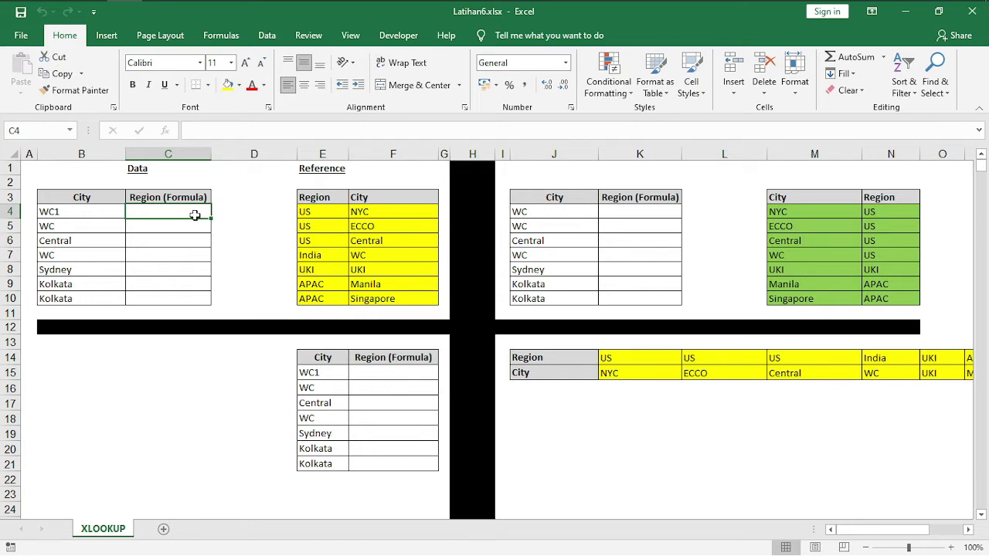
{"action": "left_click", "coordinate": [178, 239]}
{"action": "left_click", "coordinate": [170, 211]}
{"action": "left_click", "coordinate": [70, 214]}
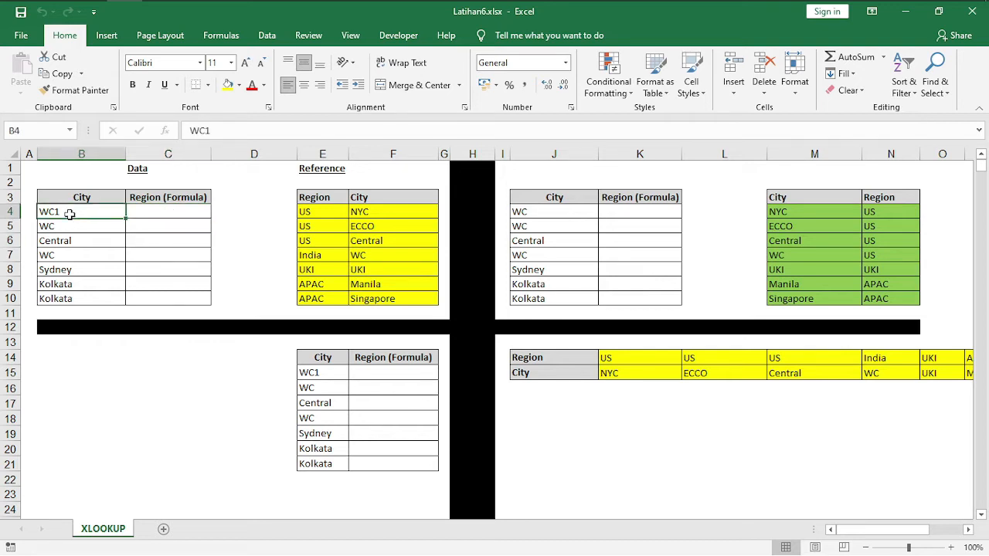
{"action": "left_click", "coordinate": [164, 225]}
{"action": "left_click", "coordinate": [153, 214]}
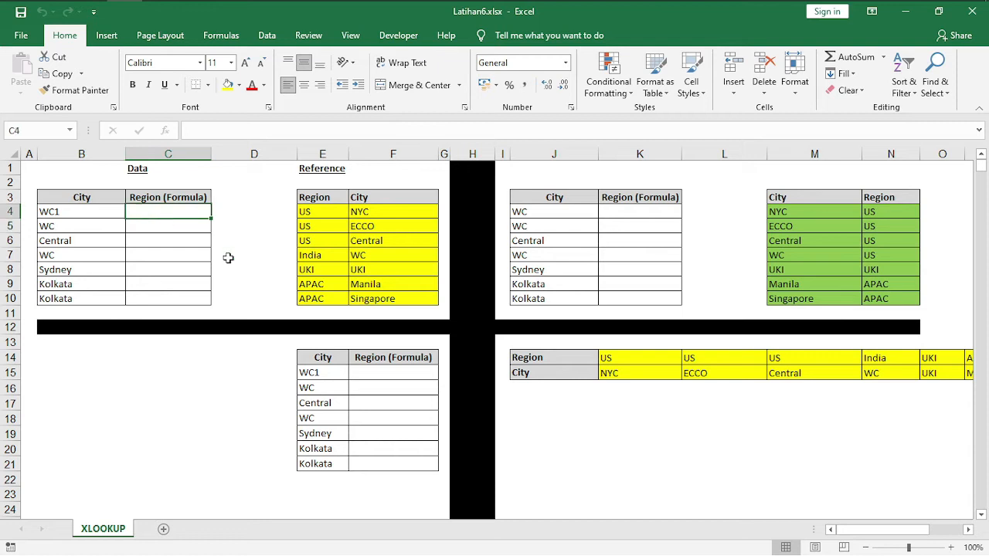
{"action": "left_click", "coordinate": [327, 218]}
{"action": "left_click", "coordinate": [80, 214]}
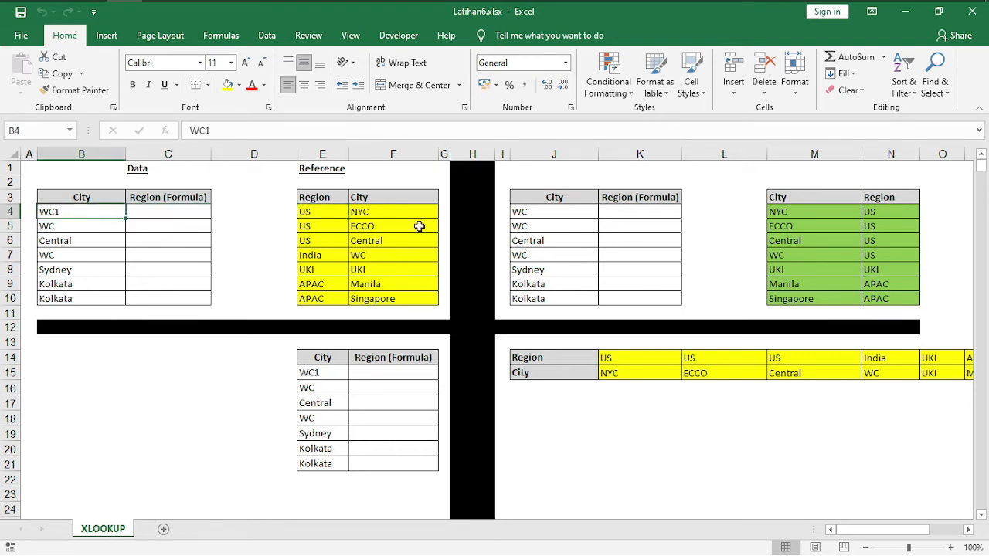
{"action": "left_click", "coordinate": [397, 215]}
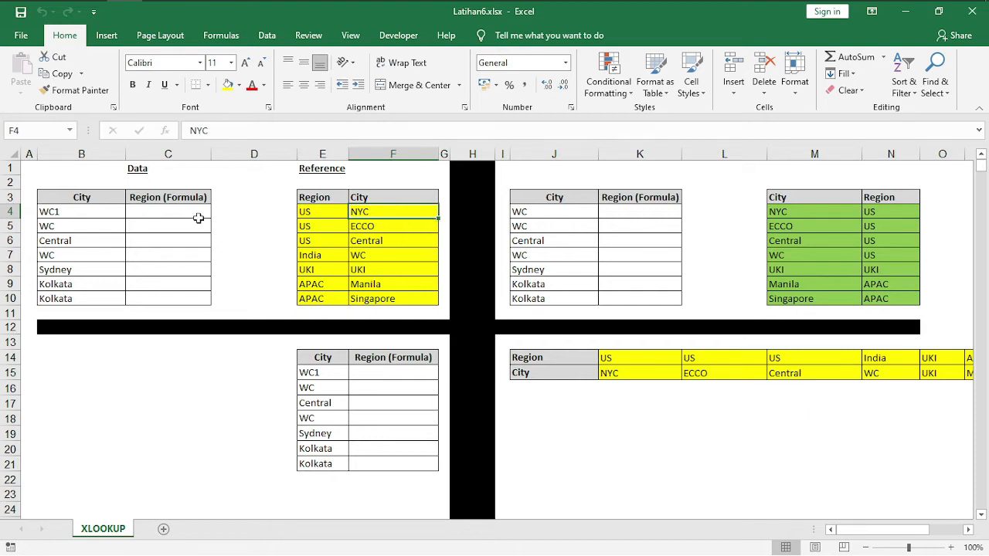
{"action": "left_click", "coordinate": [147, 217]}
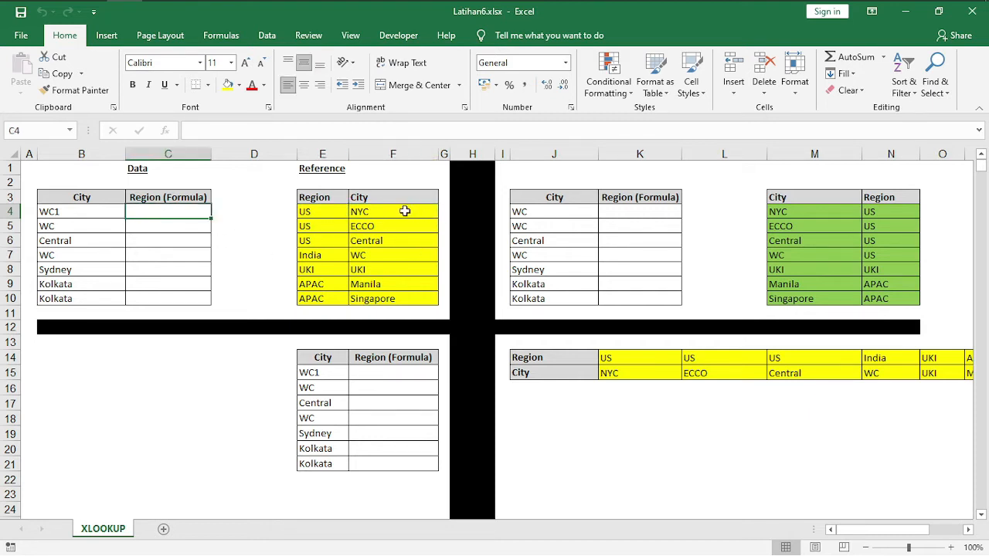
{"action": "left_click", "coordinate": [357, 213]}
{"action": "left_click", "coordinate": [314, 213]}
{"action": "left_click", "coordinate": [383, 214]}
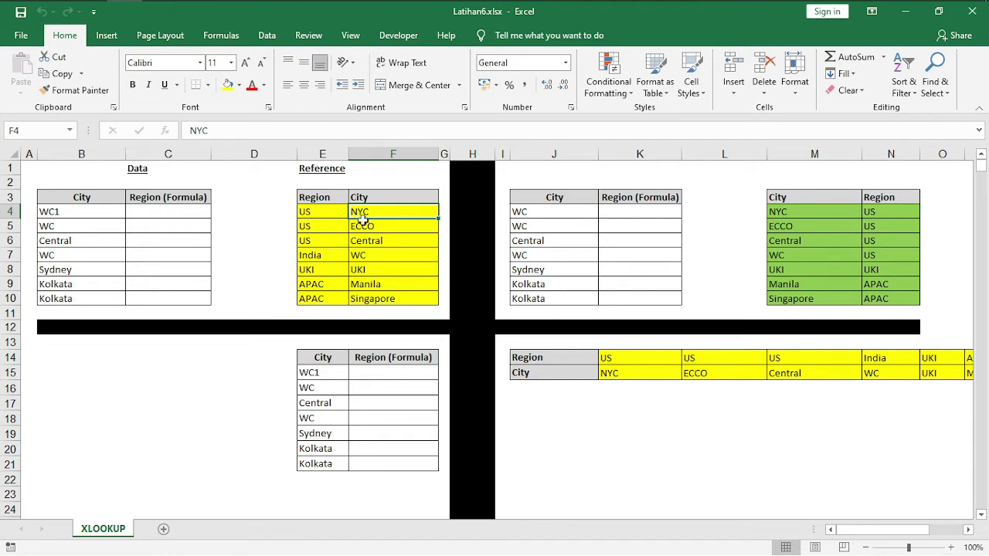
{"action": "left_click_drag", "start_coordinate": [331, 210], "coordinate": [360, 300]}
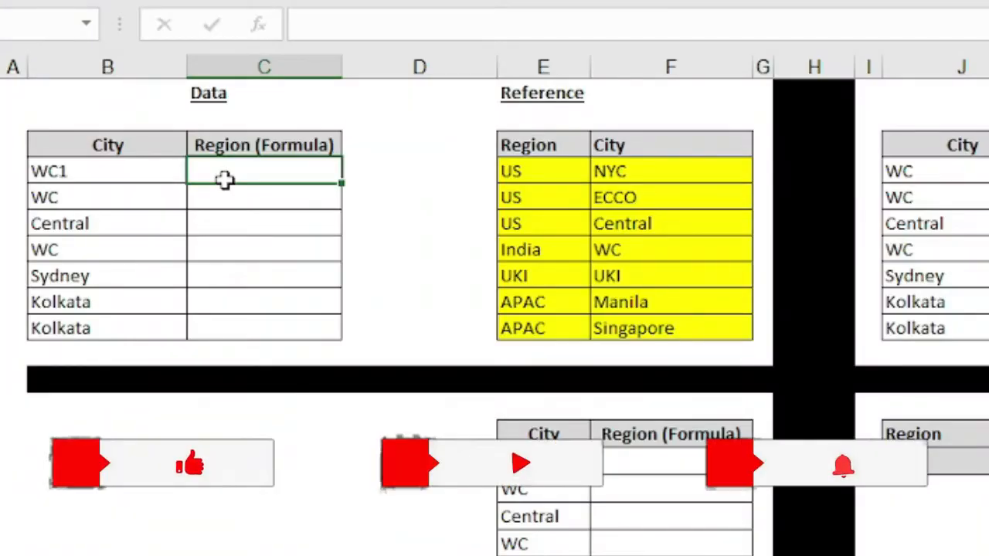
Start an XLOOKUP formula in C4 that uses the city in B4 as the lookup value.
{"action": "type", "text": "="}
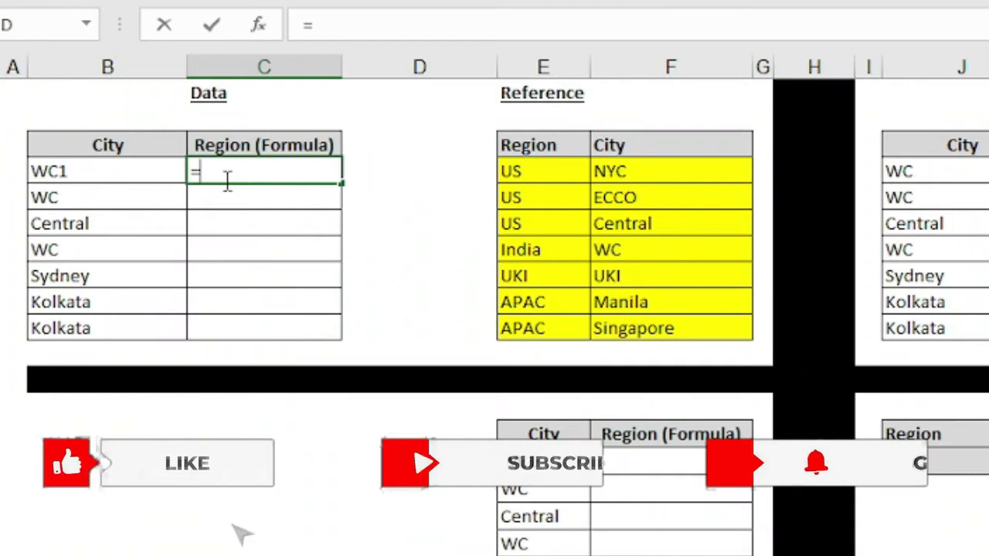
{"action": "type", "text": "xlook"}
{"action": "key", "text": "Tab"}
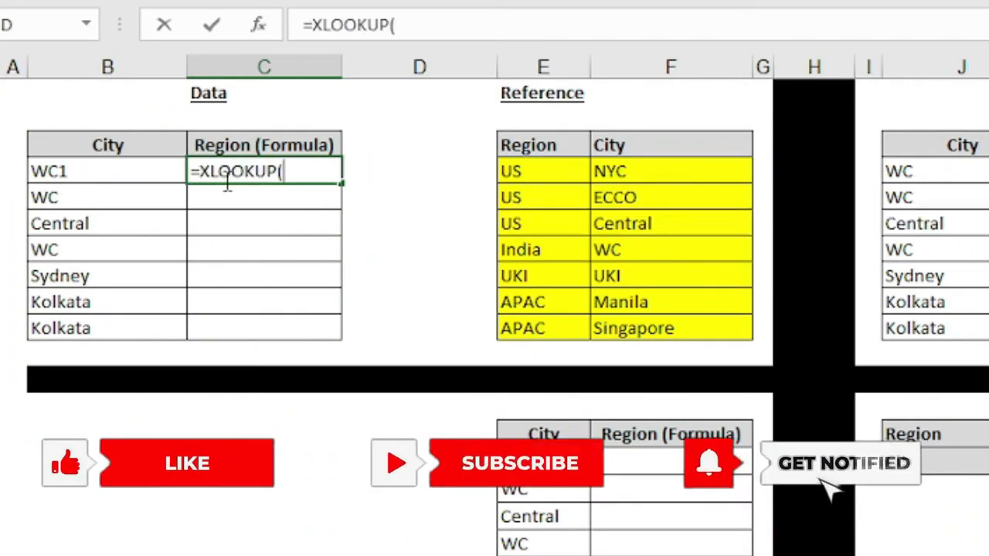
{"action": "left_click_drag", "start_coordinate": [320, 194], "coordinate": [313, 34]}
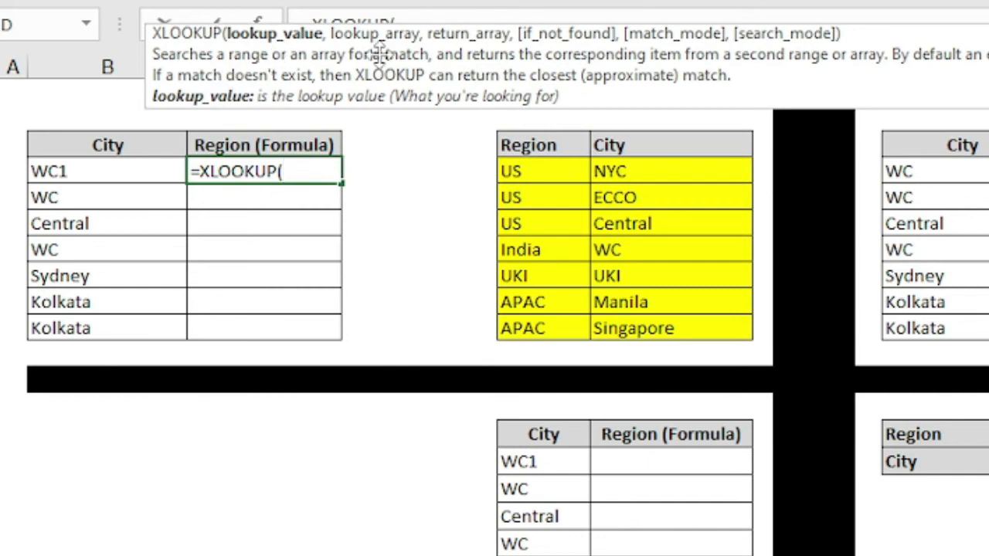
{"action": "left_click", "coordinate": [87, 171]}
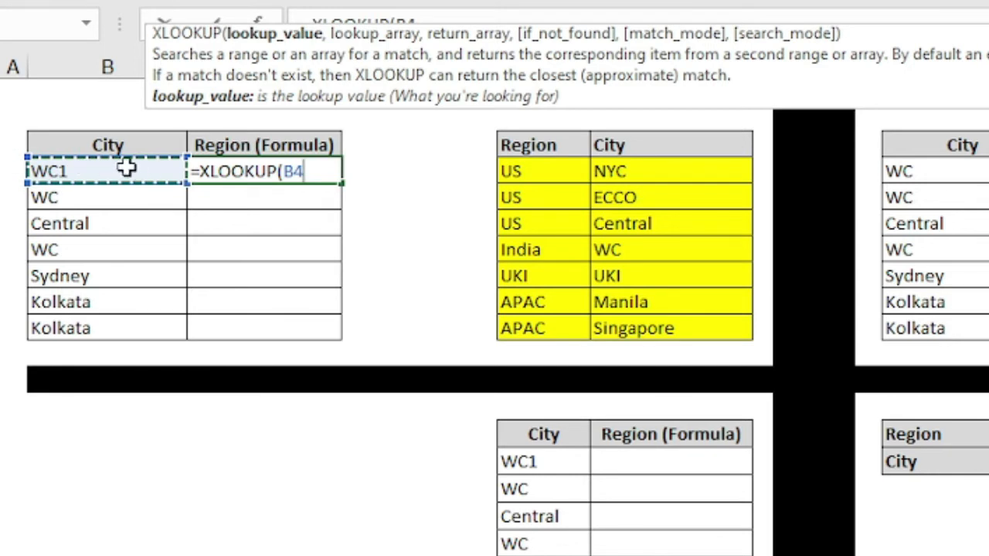
Add the Reference table's City cells as the formula's lookup array, using the absolute range $F$4:$F$10.
{"action": "type", "text": ","}
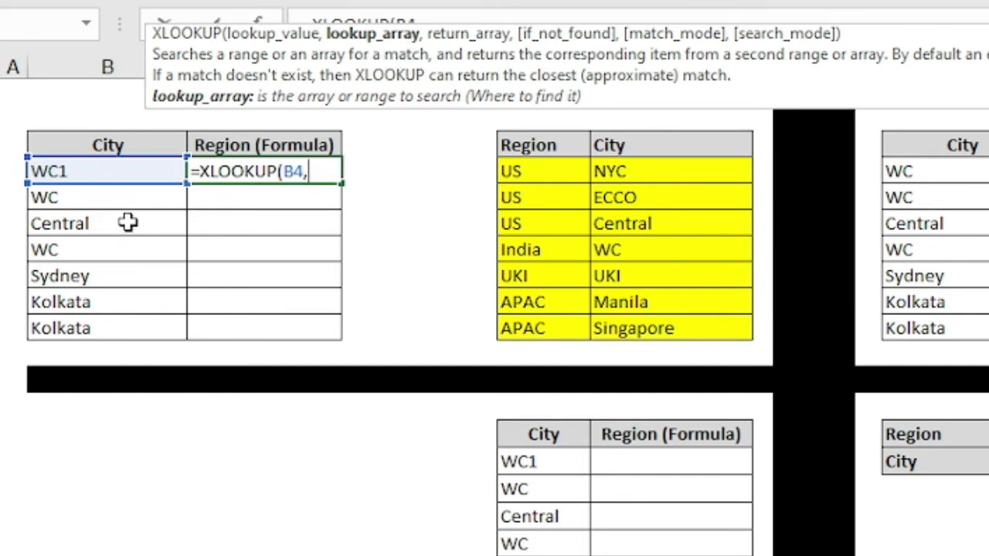
{"action": "left_click_drag", "start_coordinate": [667, 171], "coordinate": [660, 337]}
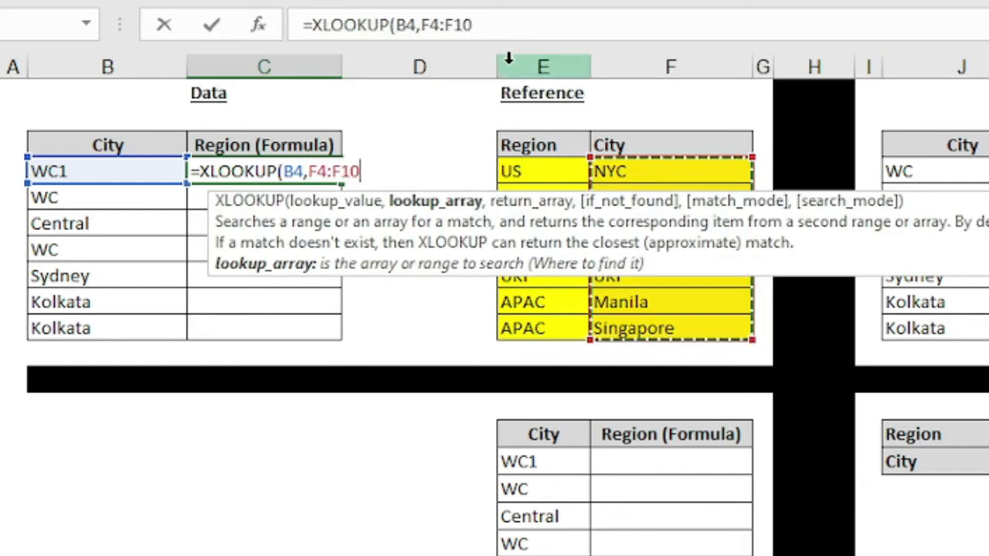
{"action": "left_click_drag", "start_coordinate": [473, 25], "coordinate": [420, 25]}
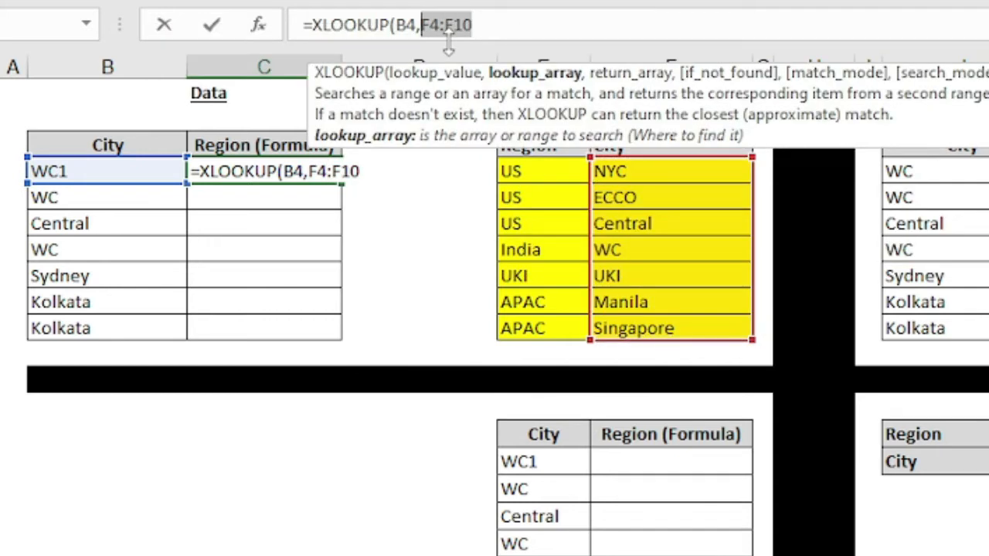
{"action": "key", "text": "F4"}
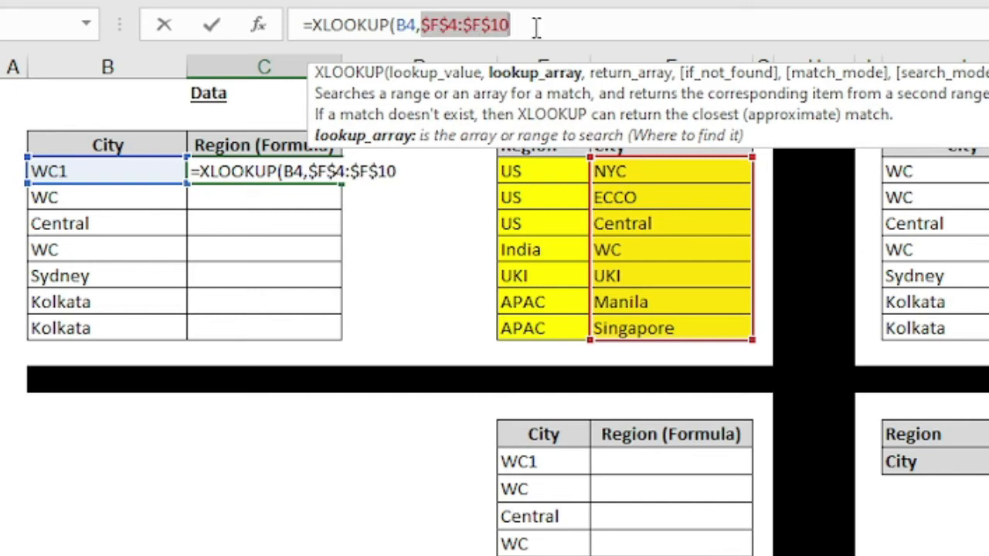
{"action": "left_click", "coordinate": [536, 27]}
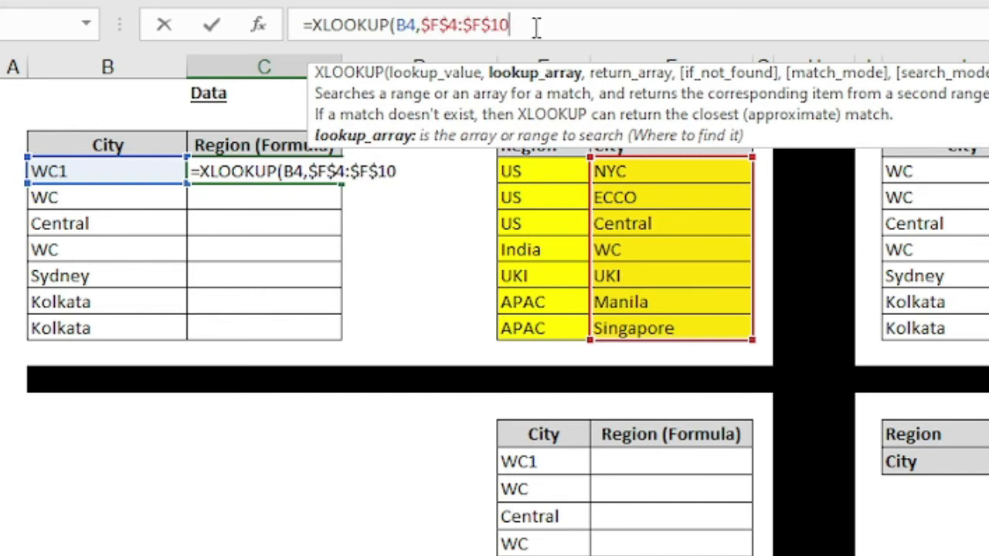
Add the Reference table's Region cells as the return array, using the absolute range $E$4:$E$10.
{"action": "type", "text": ","}
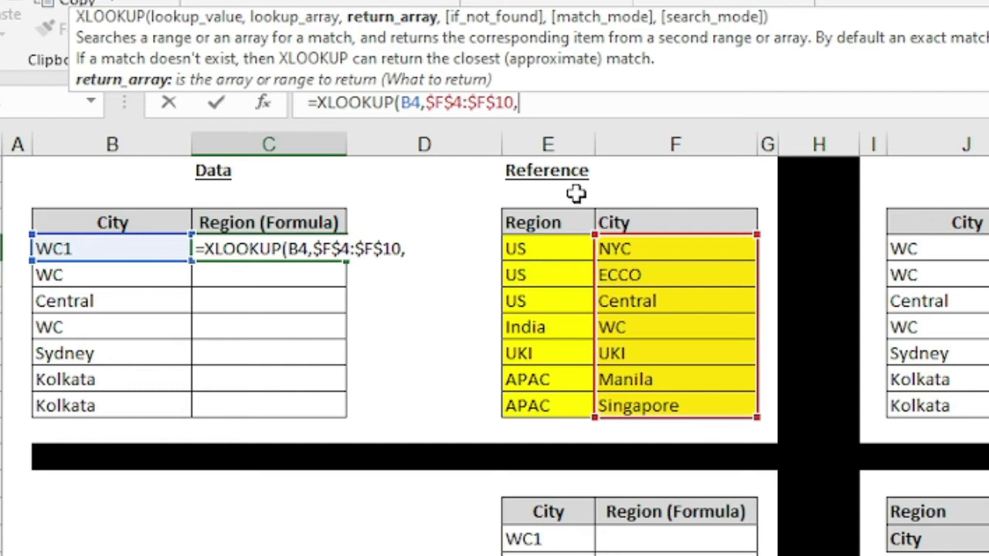
{"action": "left_click_drag", "start_coordinate": [546, 247], "coordinate": [554, 405]}
{"action": "left_click_drag", "start_coordinate": [571, 102], "coordinate": [522, 94]}
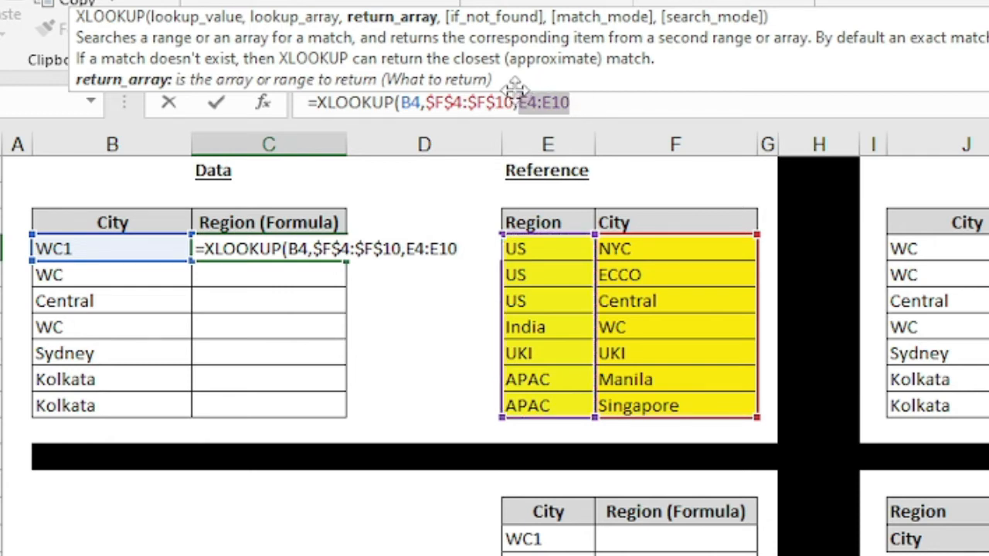
{"action": "key", "text": "F4"}
{"action": "left_click", "coordinate": [628, 106]}
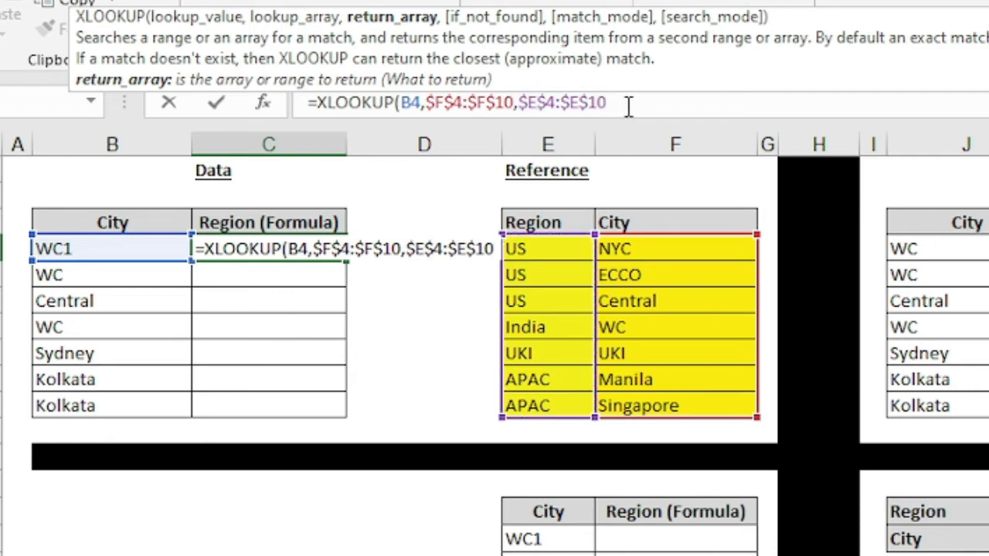
Complete the C4 formula with an empty string ("") for if_not_found and 1 as the match mode.
{"action": "type", "text": ","}
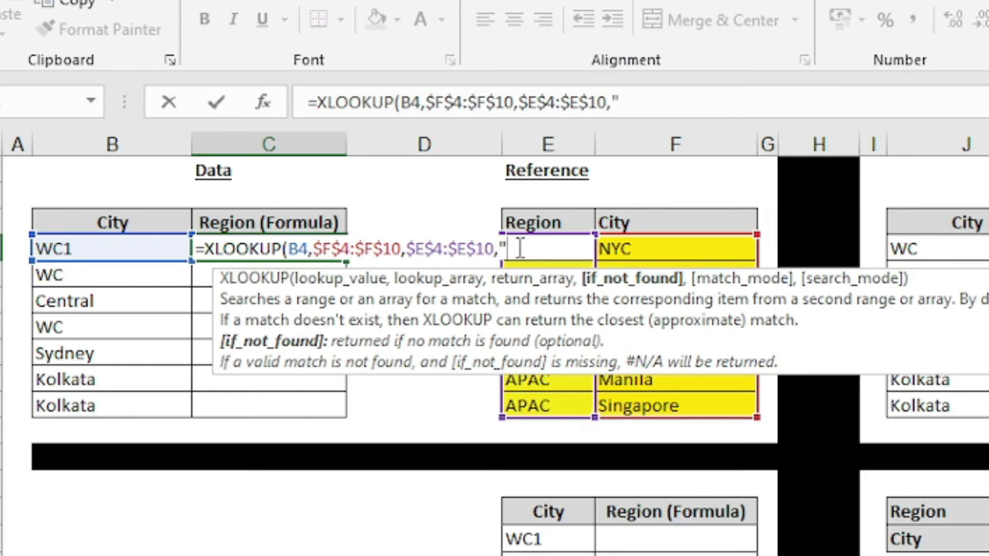
{"action": "type", "text": "\",1"}
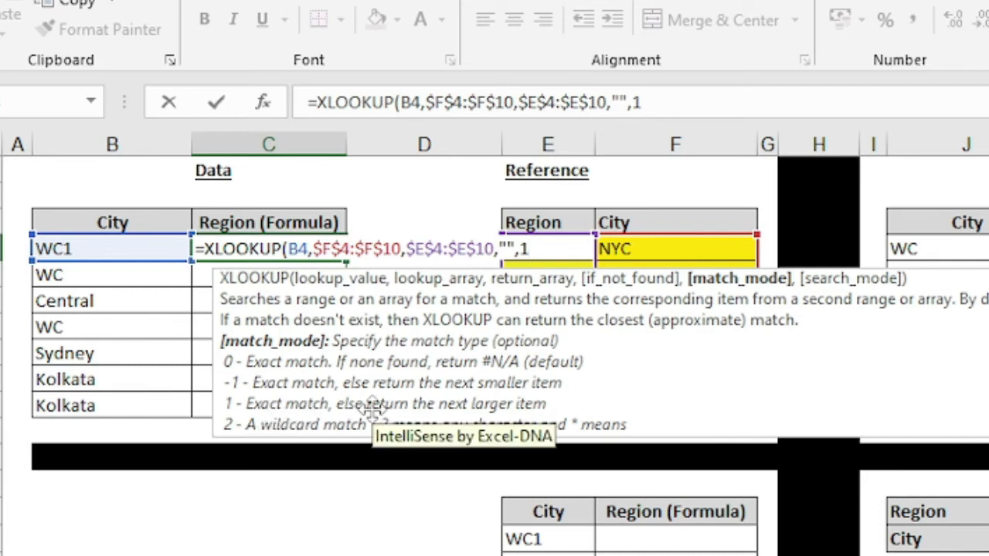
{"action": "type", "text": ")"}
{"action": "key", "text": "Return"}
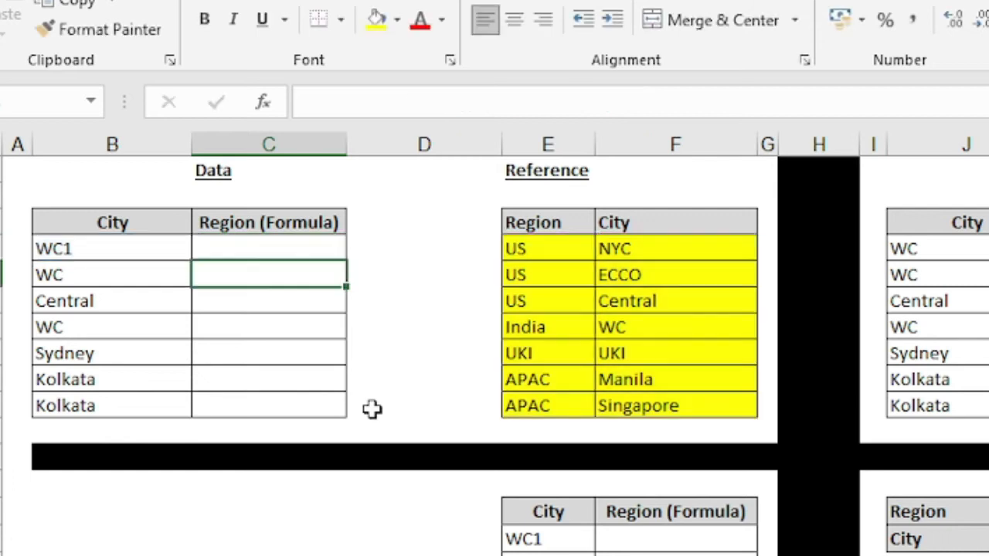
Copy the XLOOKUP formula from C4 down through C10.
{"action": "left_click", "coordinate": [125, 252]}
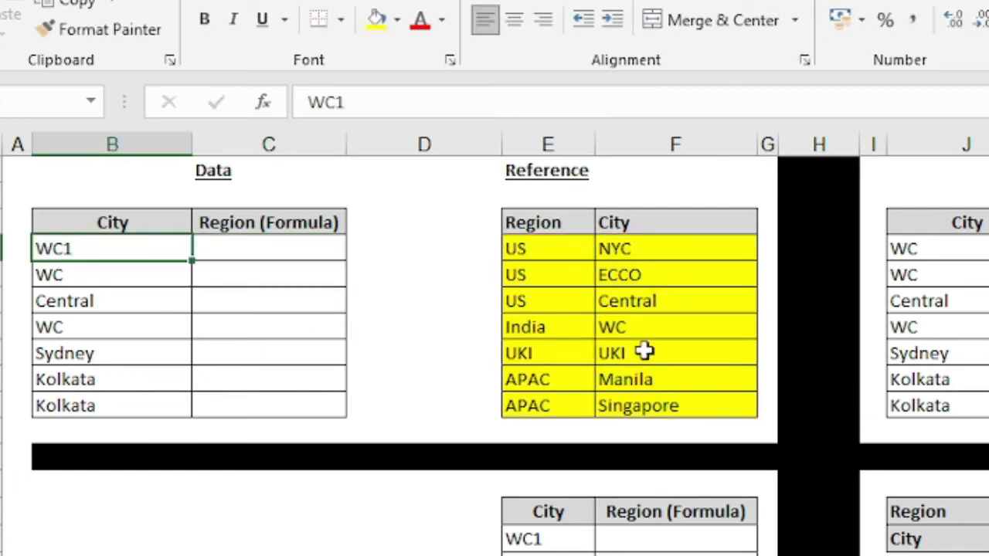
{"action": "left_click", "coordinate": [294, 255]}
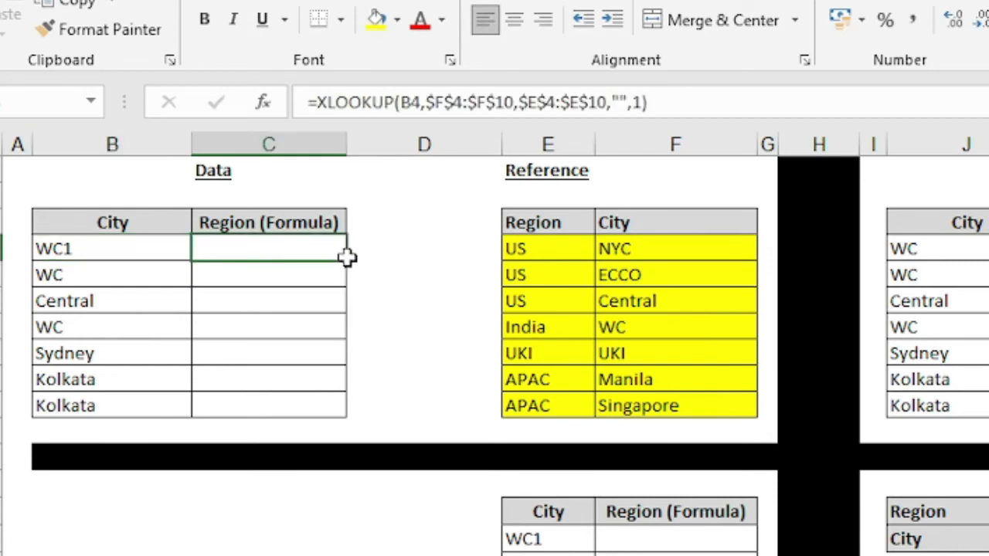
{"action": "left_click_drag", "start_coordinate": [348, 270], "coordinate": [334, 417]}
{"action": "left_click", "coordinate": [289, 290]}
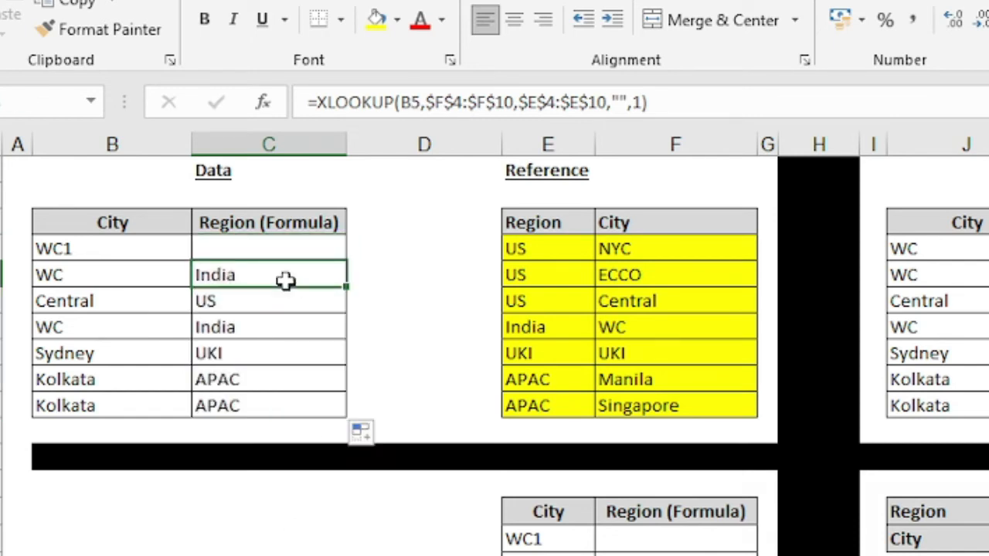
Change the city in B4 of the first example to WC.
{"action": "left_click", "coordinate": [132, 247]}
{"action": "double_click", "coordinate": [132, 248]}
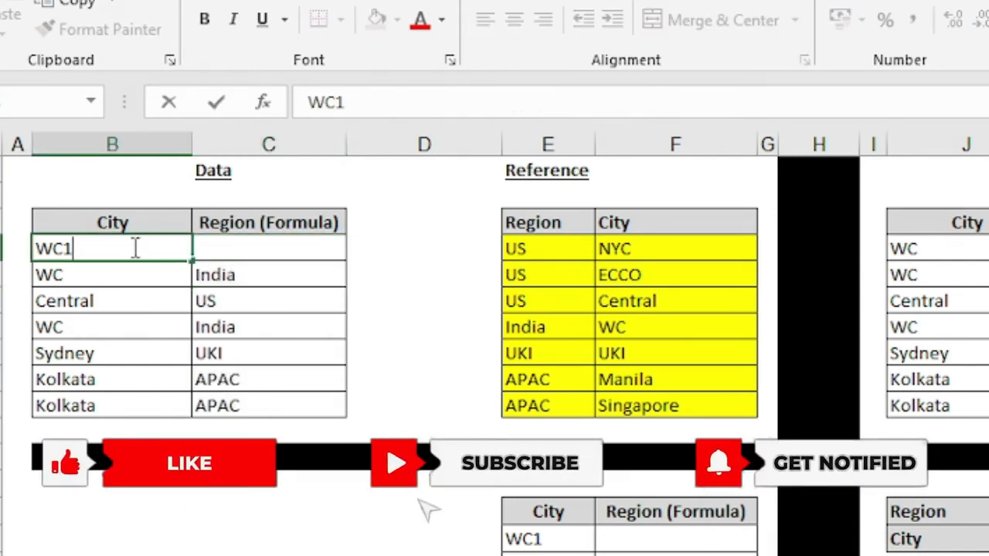
{"action": "key", "text": "BackSpace"}
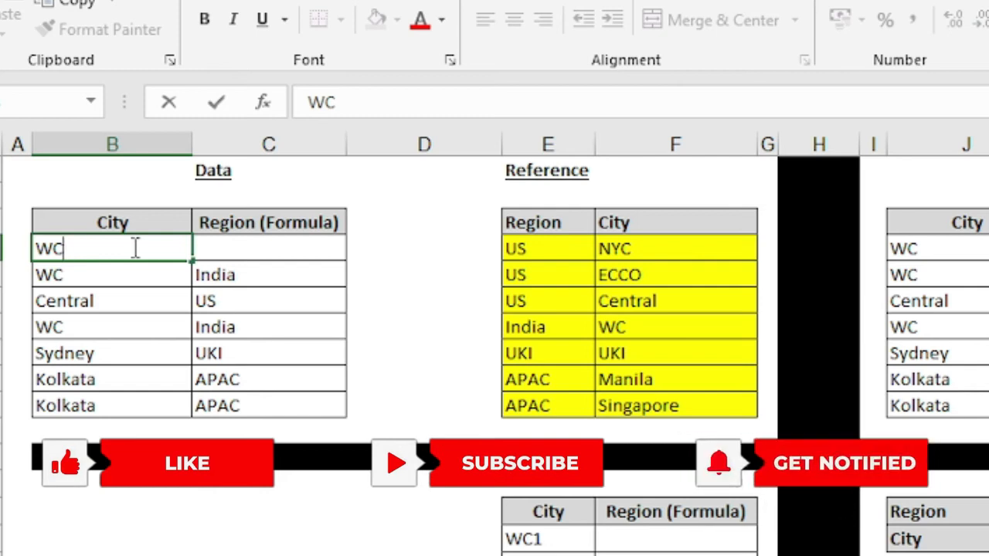
{"action": "key", "text": "Return"}
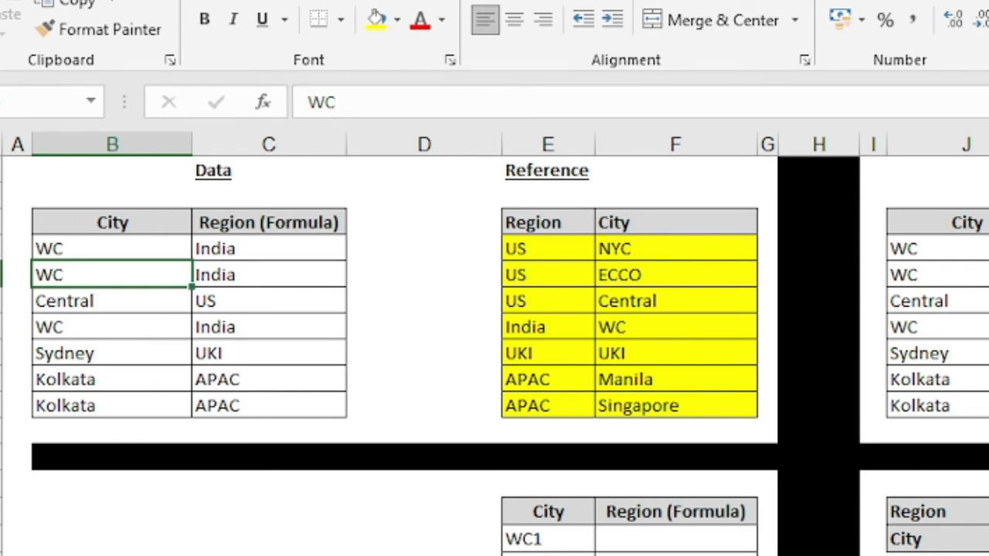
Examine the second example's City and Region (Formula) table and its green City and Region lookup table.
{"action": "left_click", "coordinate": [623, 215]}
{"action": "left_click_drag", "start_coordinate": [518, 184], "coordinate": [879, 302]}
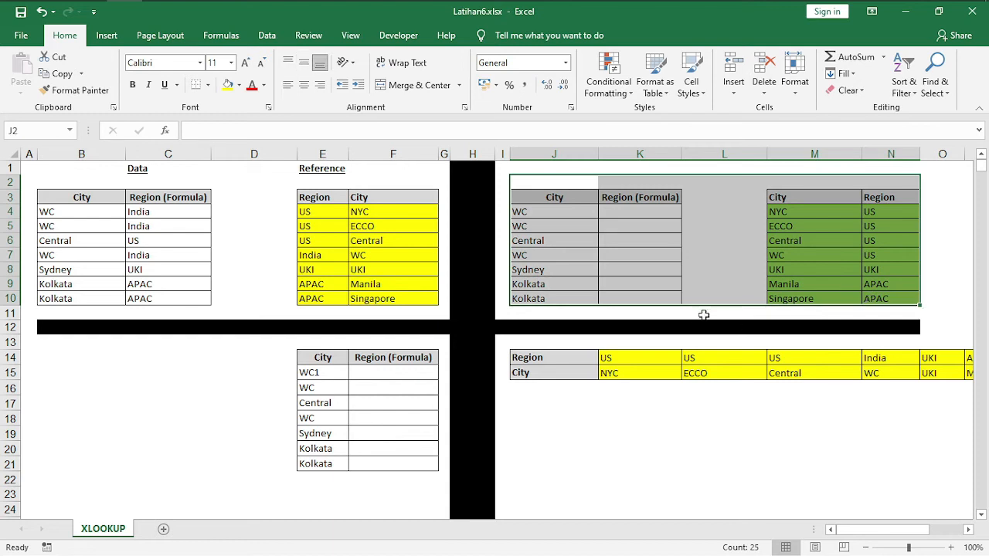
{"action": "left_click", "coordinate": [669, 231]}
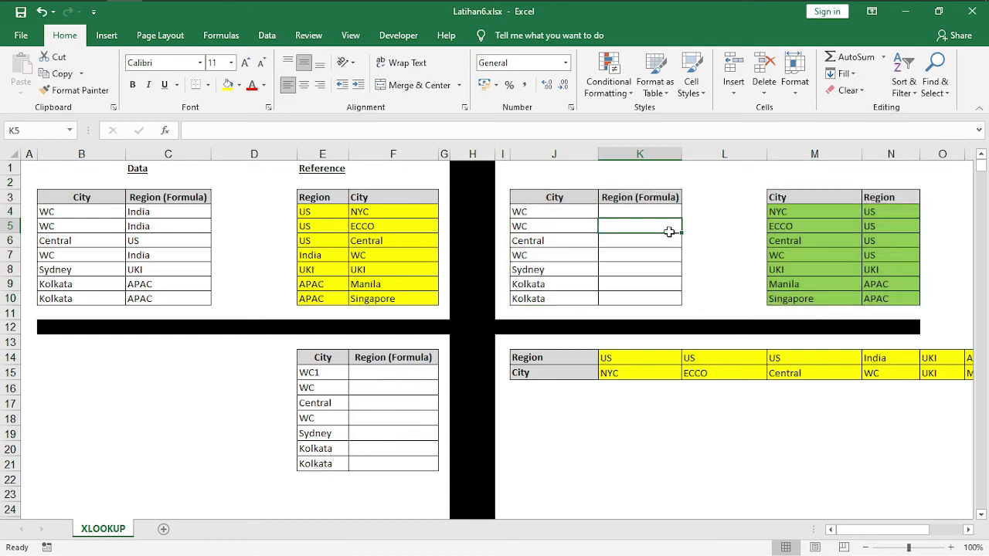
{"action": "left_click", "coordinate": [652, 217]}
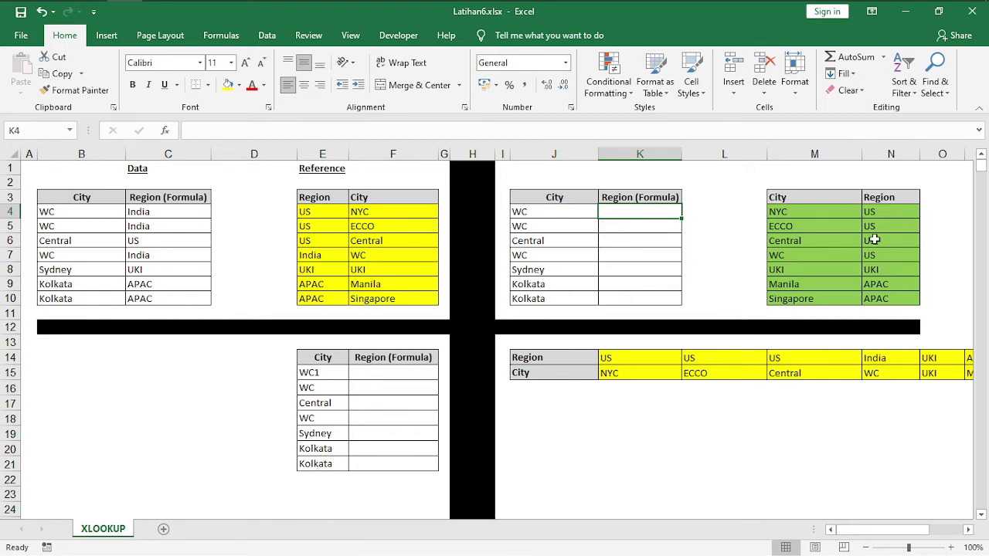
{"action": "left_click_drag", "start_coordinate": [842, 216], "coordinate": [838, 284]}
{"action": "left_click_drag", "start_coordinate": [655, 215], "coordinate": [656, 293]}
{"action": "left_click_drag", "start_coordinate": [887, 212], "coordinate": [888, 300]}
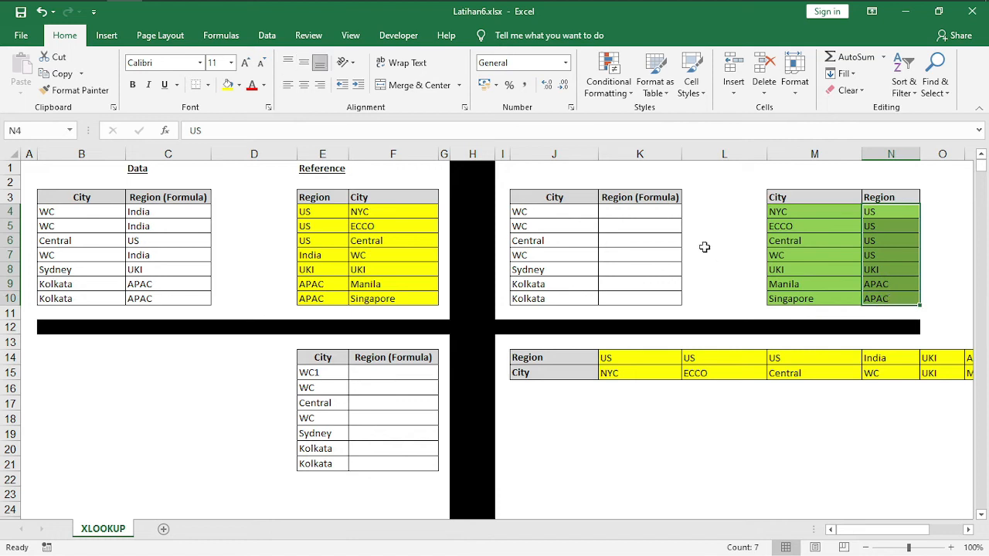
Start an XLOOKUP formula in K4 with the city in J4 as the lookup value.
{"action": "left_click", "coordinate": [645, 214]}
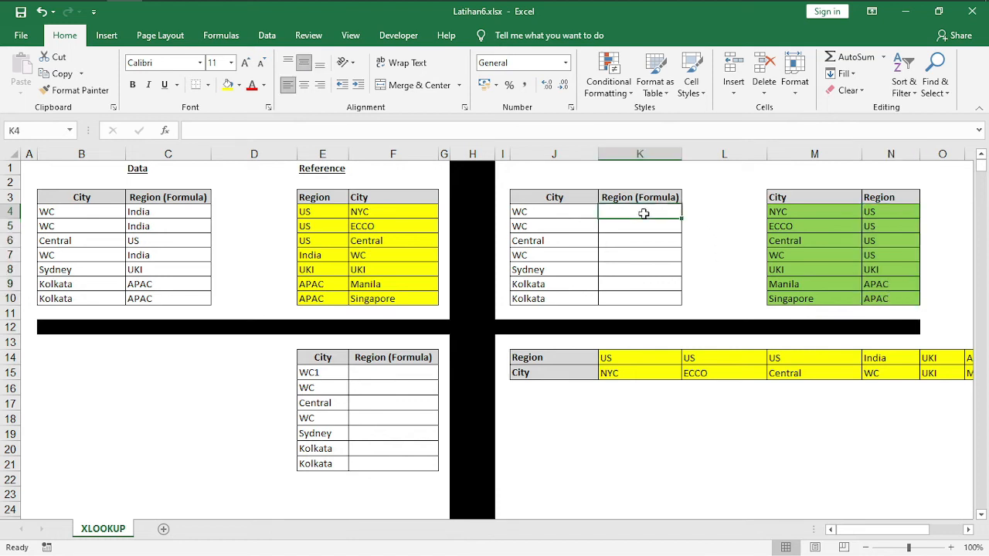
{"action": "type", "text": "=clo"}
{"action": "key", "text": "BackSpace"}
{"action": "key", "text": "BackSpace"}
{"action": "key", "text": "BackSpace"}
{"action": "type", "text": "x"}
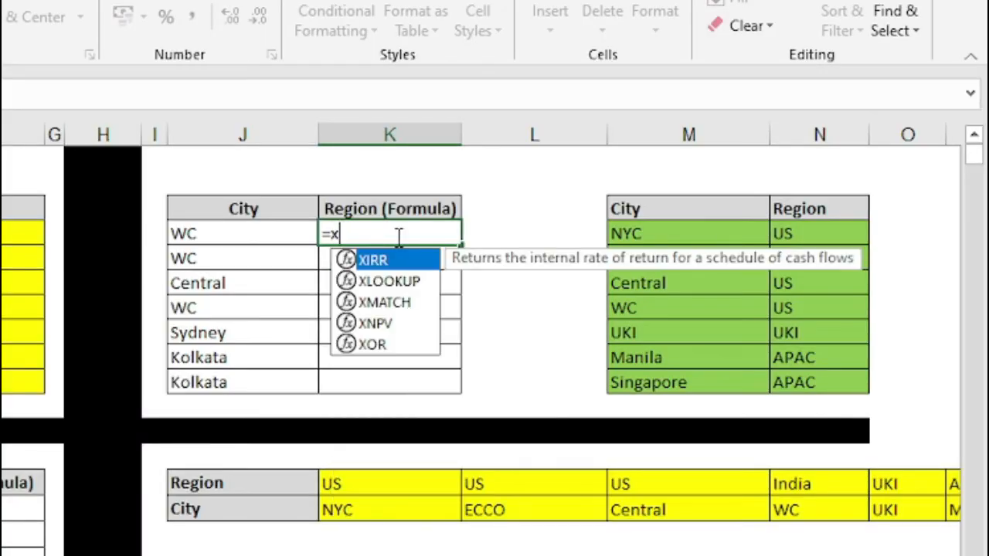
{"action": "type", "text": "loo"}
{"action": "key", "text": "Tab"}
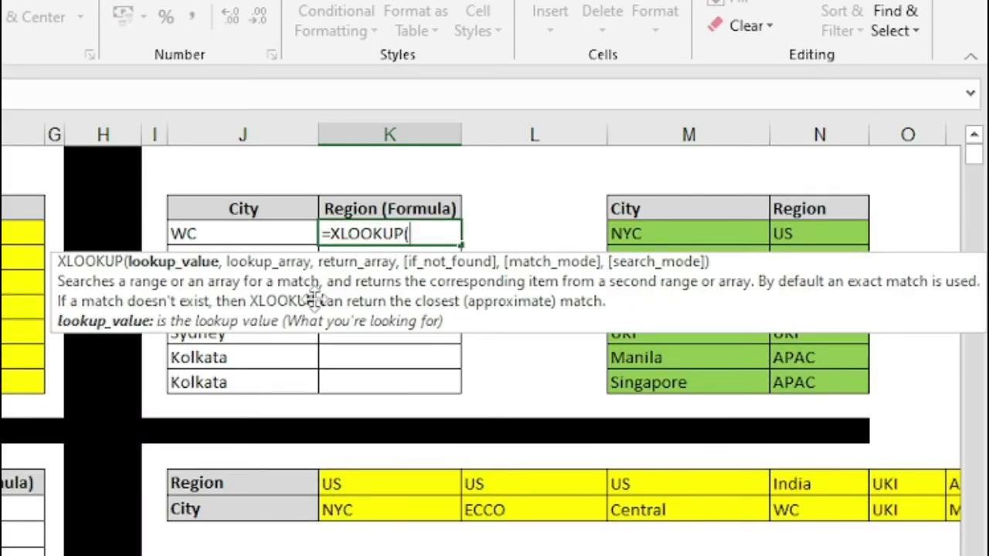
{"action": "left_click", "coordinate": [224, 236]}
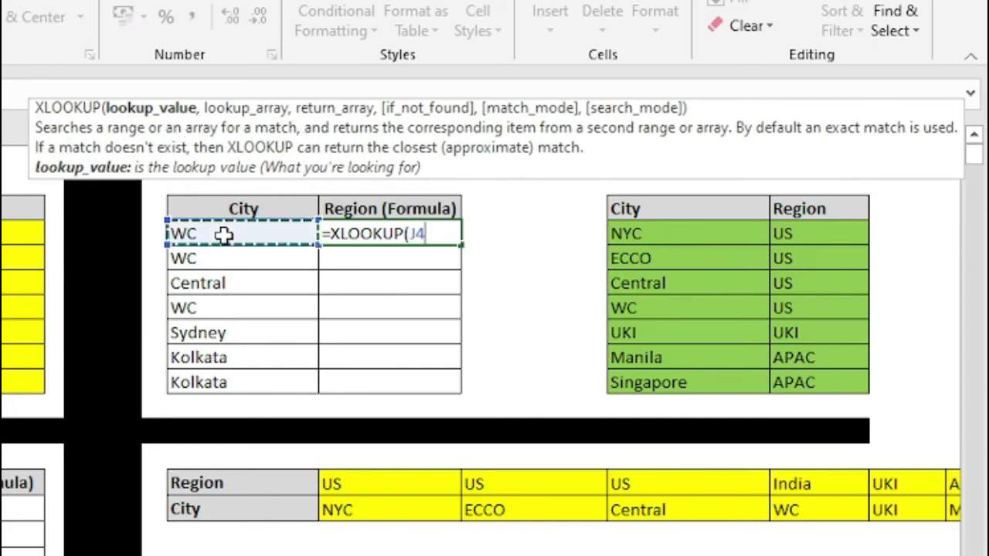
{"action": "type", "text": ","}
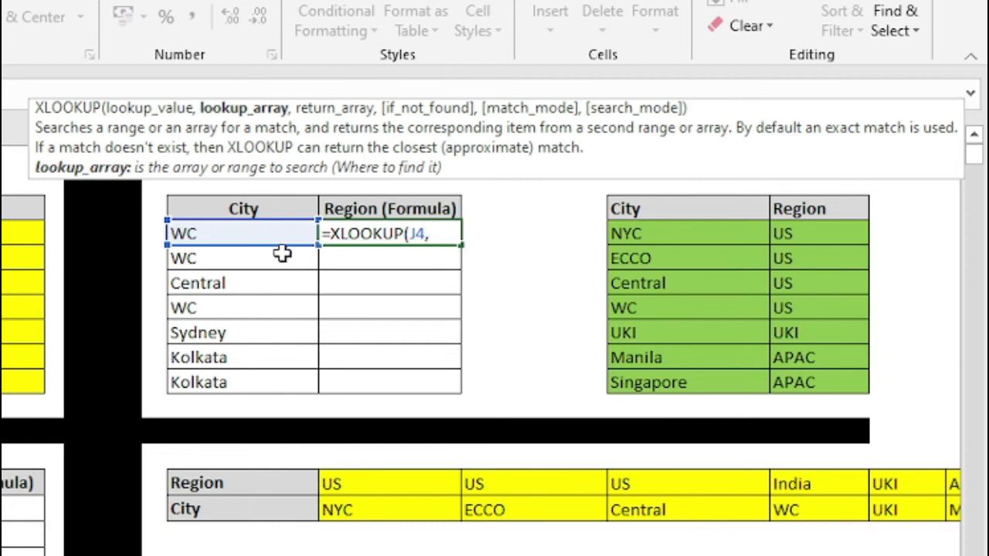
Add the green table's City cells as the lookup array, using the absolute range $M$4:$M$10.
{"action": "left_click_drag", "start_coordinate": [646, 233], "coordinate": [637, 389]}
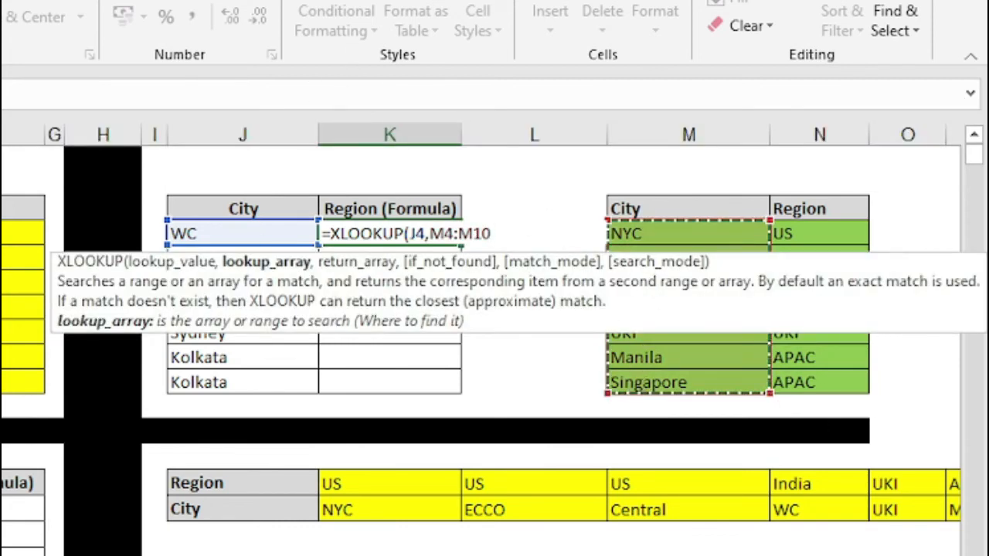
{"action": "left_click", "coordinate": [3, 93]}
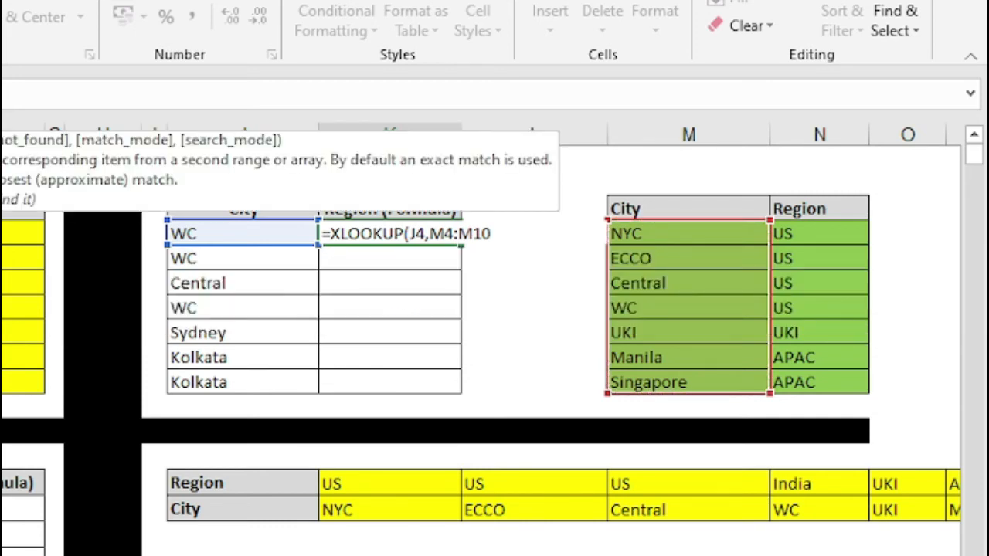
{"action": "key", "text": "F4"}
{"action": "type", "text": ","}
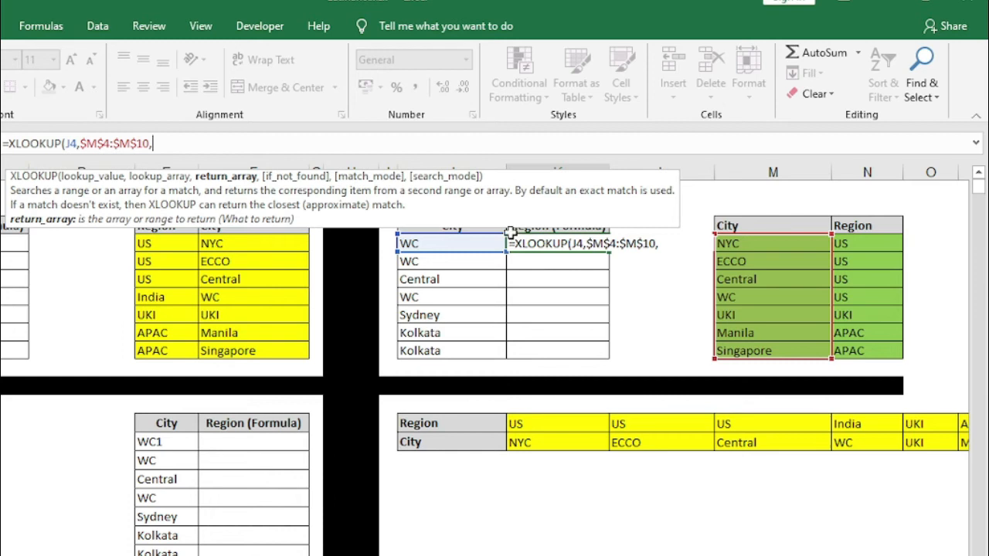
Add the green table's Region cells as the return array, using the absolute range $N$4:$N$10.
{"action": "left_click", "coordinate": [870, 249]}
{"action": "left_click_drag", "start_coordinate": [869, 249], "coordinate": [869, 354]}
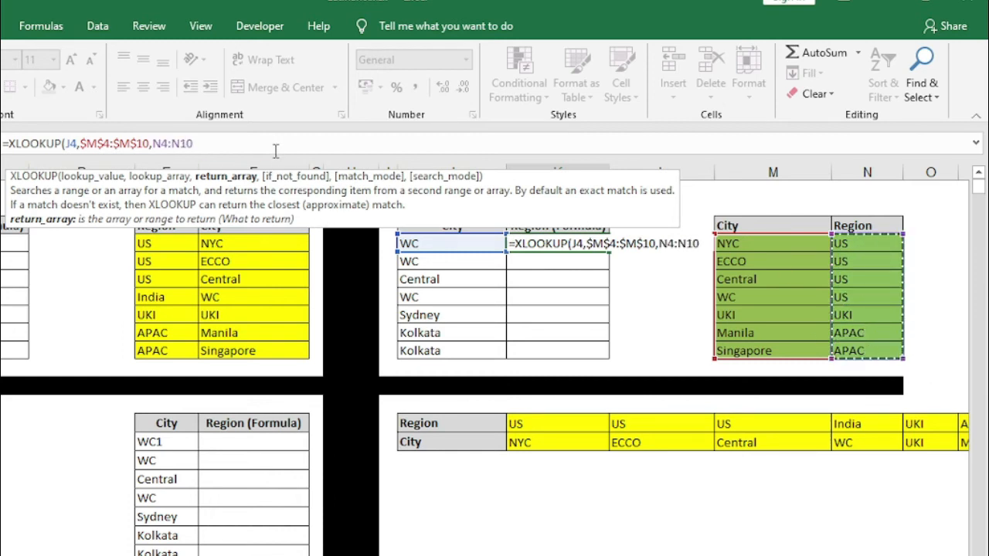
{"action": "key", "text": "F4"}
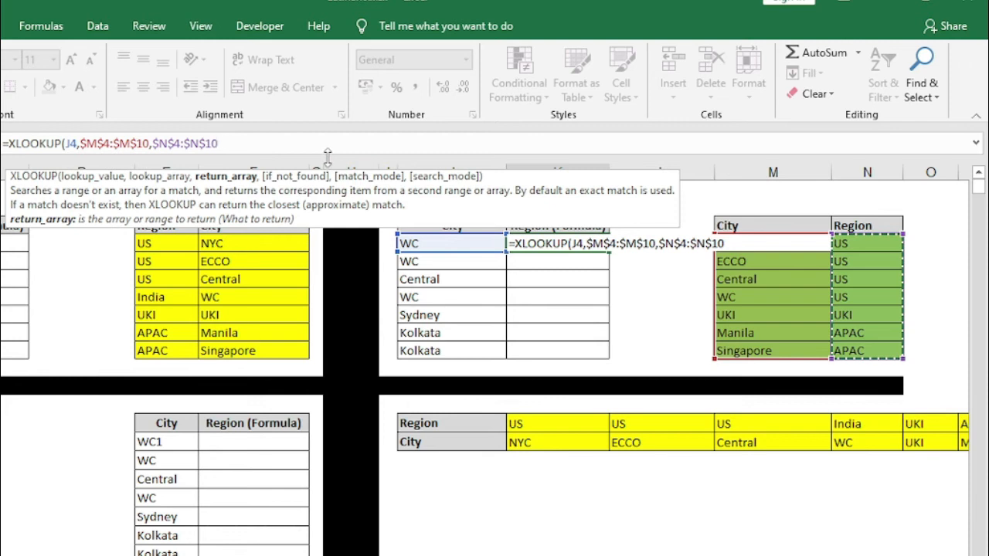
{"action": "type", "text": ","}
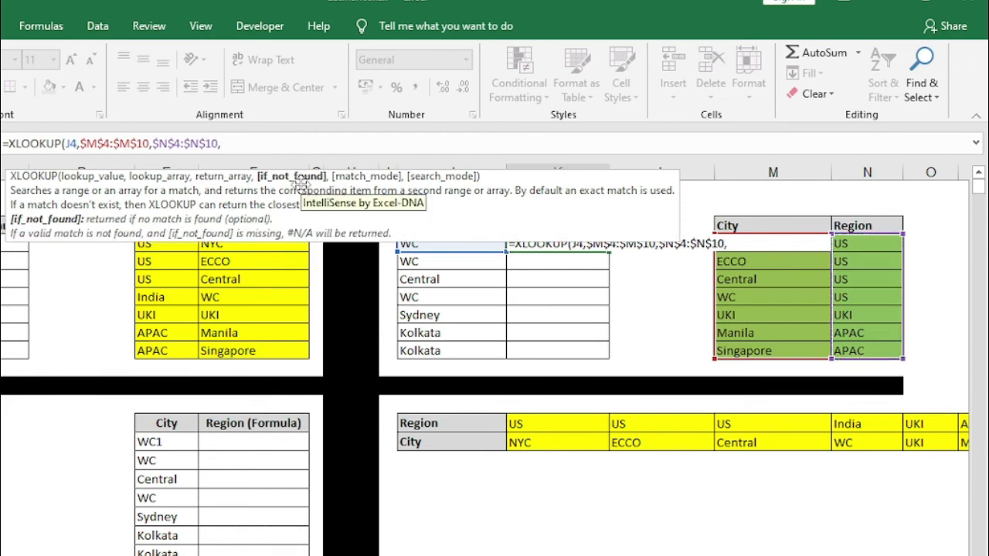
Finish the K4 formula with an empty string ("") for if_not_found and 10 as match mode, and copy it down through K10.
{"action": "type", "text": "\"\",10"}
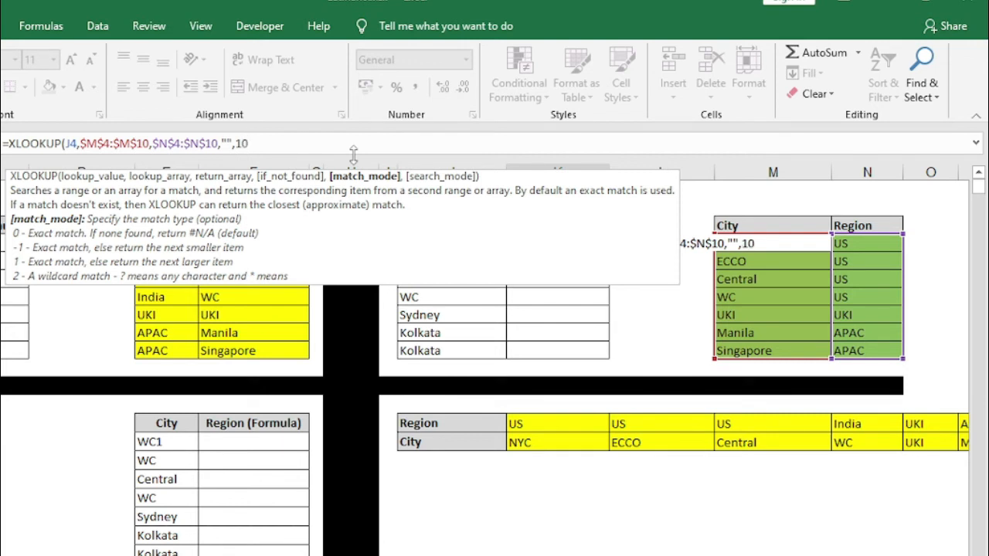
{"action": "key", "text": "Return"}
{"action": "left_click", "coordinate": [536, 248]}
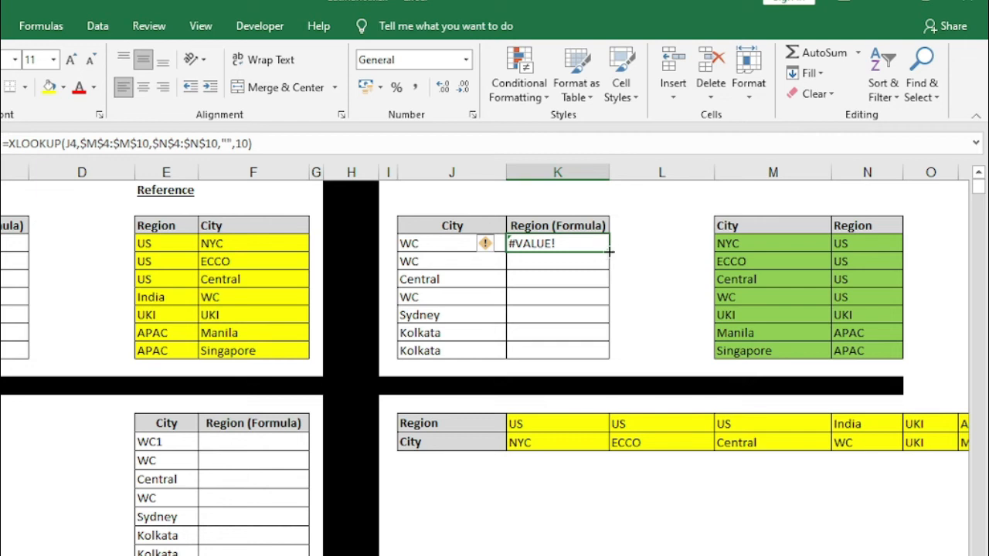
{"action": "left_click_drag", "start_coordinate": [609, 252], "coordinate": [602, 356]}
Correct the match mode in the K4 formula to 1 and copy the formula down through K10 again.
{"action": "double_click", "coordinate": [579, 242]}
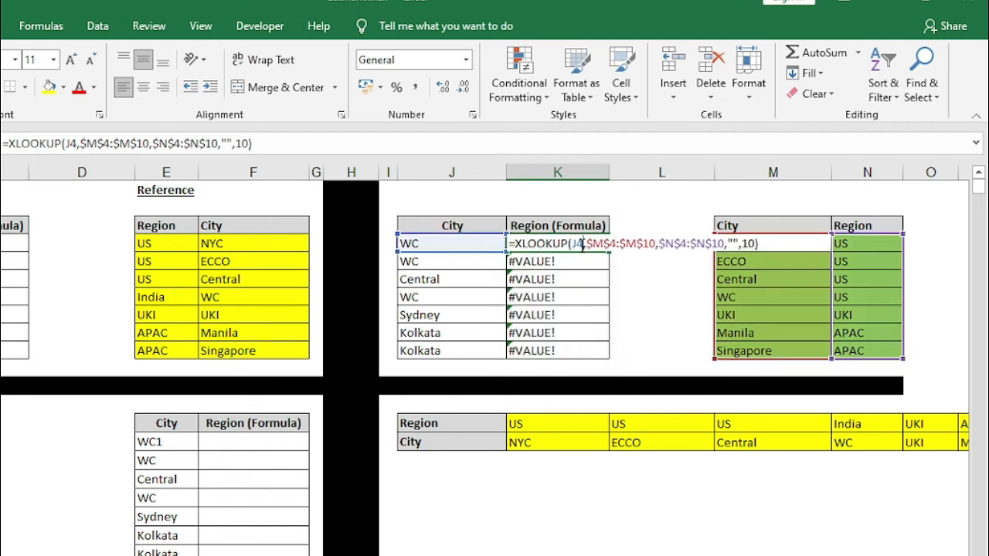
{"action": "left_click_drag", "start_coordinate": [687, 292], "coordinate": [505, 187]}
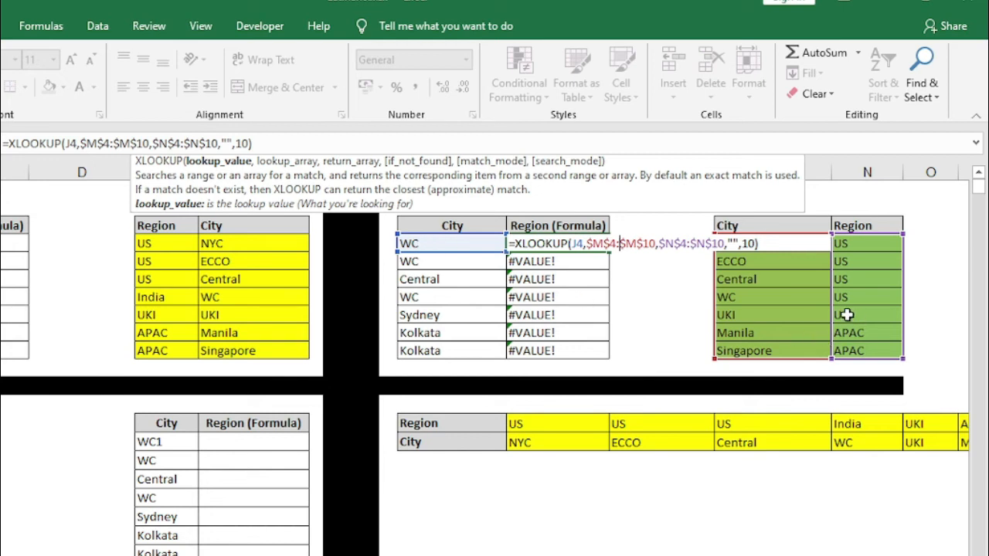
{"action": "left_click", "coordinate": [698, 245]}
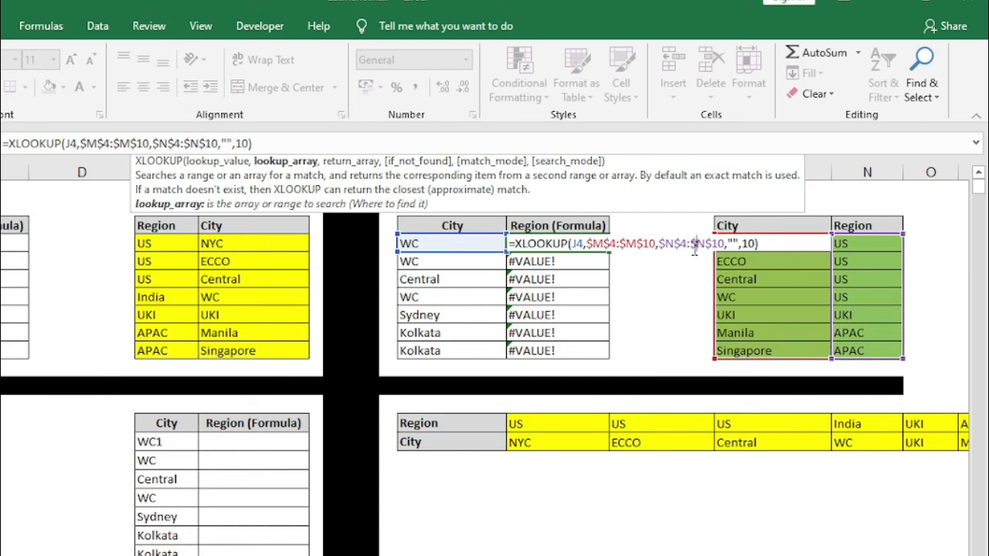
{"action": "left_click", "coordinate": [755, 244]}
{"action": "key", "text": "BackSpace"}
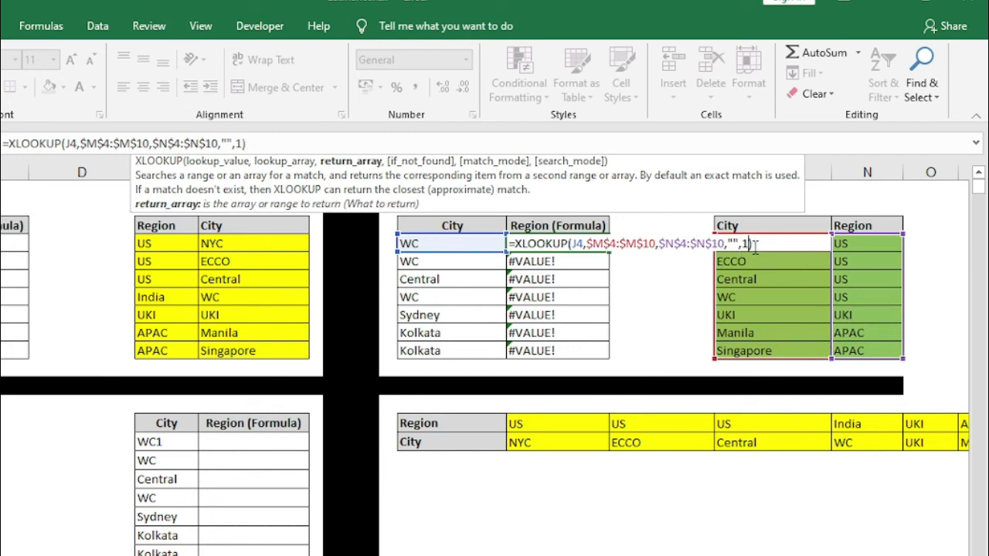
{"action": "key", "text": "Return"}
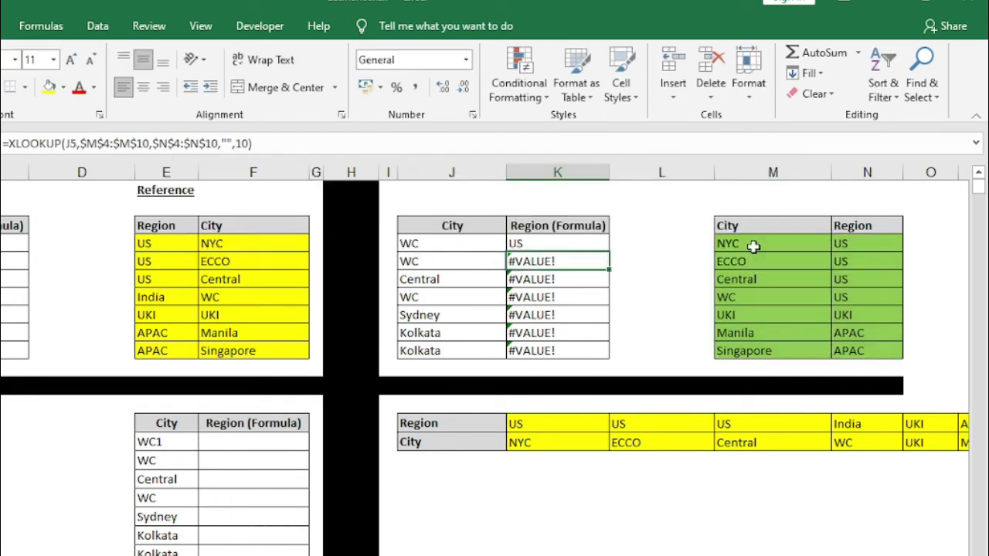
{"action": "left_click", "coordinate": [581, 248]}
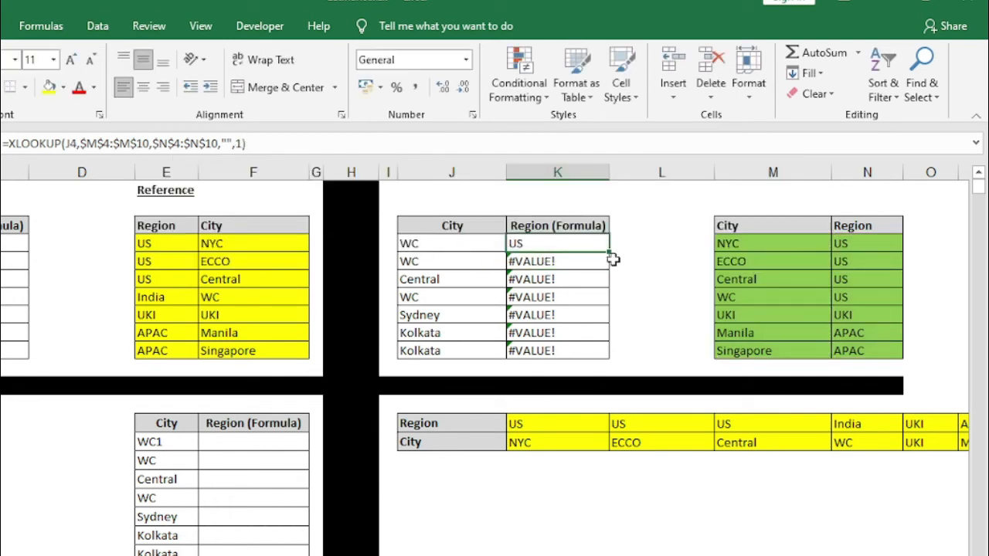
{"action": "left_click_drag", "start_coordinate": [609, 252], "coordinate": [603, 365]}
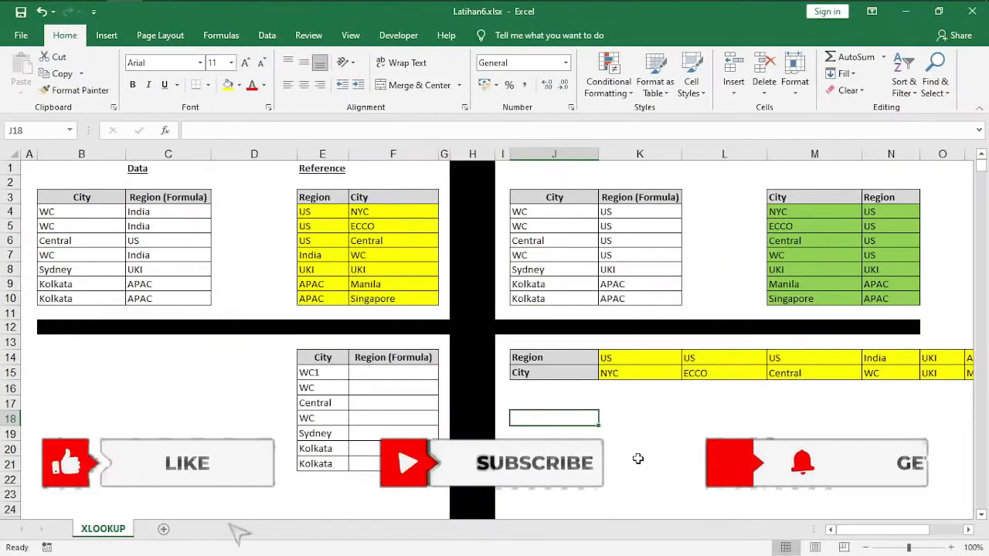
Examine the third example's City table and the full width of its horizontal Region and City reference rows.
{"action": "left_click_drag", "start_coordinate": [323, 357], "coordinate": [830, 525]}
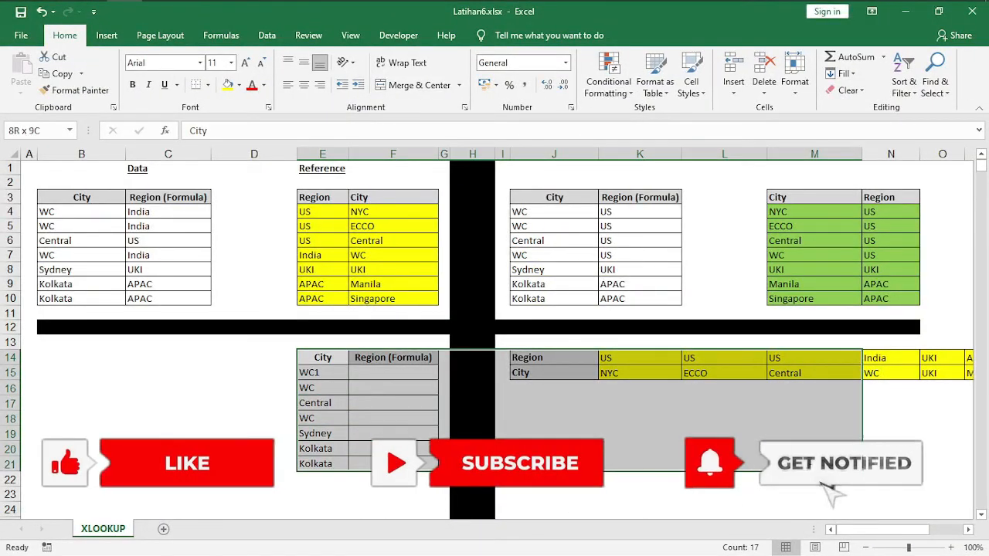
{"action": "left_click", "coordinate": [713, 483]}
{"action": "left_click_drag", "start_coordinate": [592, 356], "coordinate": [889, 372]}
{"action": "left_click_drag", "start_coordinate": [871, 530], "coordinate": [903, 530]}
{"action": "left_click", "coordinate": [614, 479]}
{"action": "left_click_drag", "start_coordinate": [224, 358], "coordinate": [690, 356]}
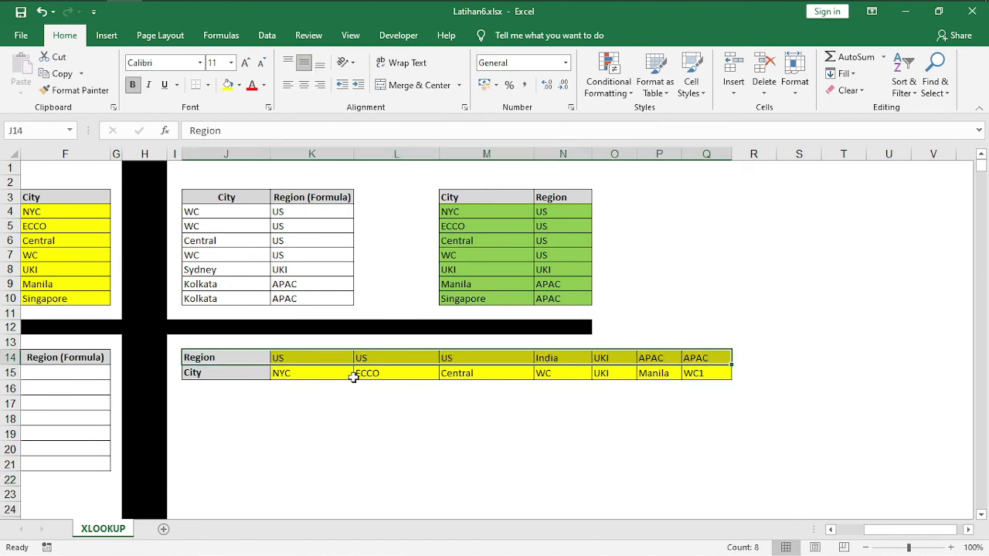
{"action": "left_click_drag", "start_coordinate": [912, 530], "coordinate": [880, 531]}
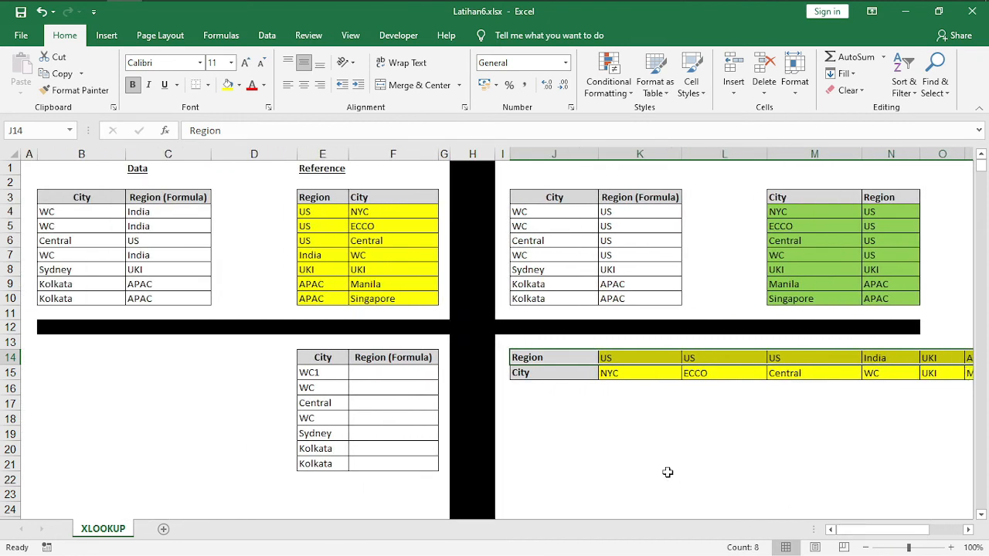
Start an XLOOKUP formula in F15 with the city in E15 as the lookup value.
{"action": "left_click", "coordinate": [403, 373]}
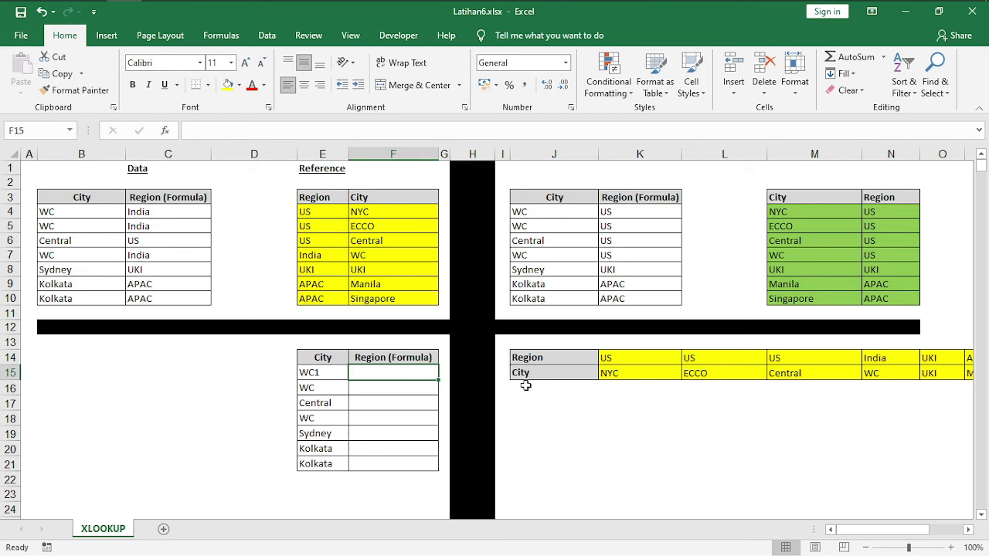
{"action": "type", "text": "=x"}
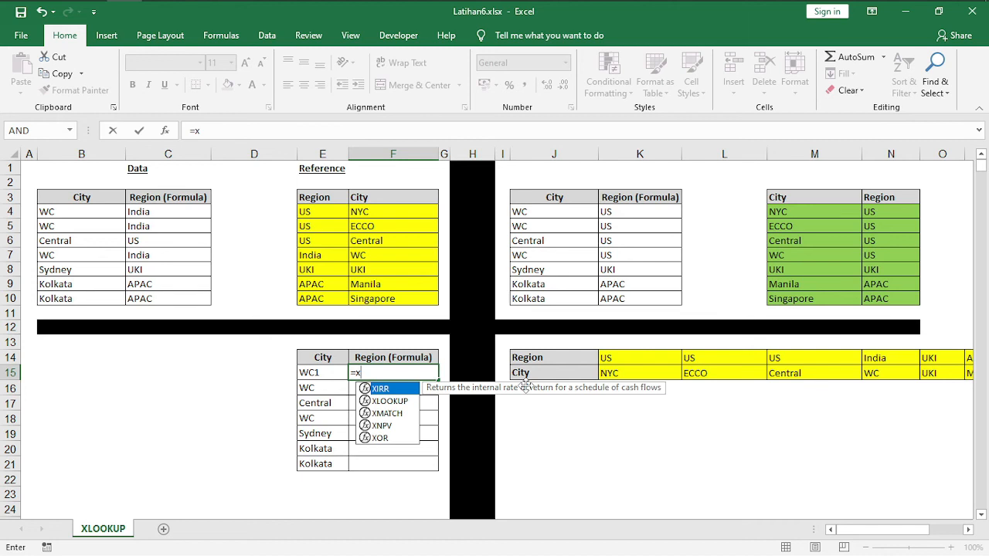
{"action": "key", "text": "Down"}
{"action": "key", "text": "Tab"}
{"action": "left_click_drag", "start_coordinate": [526, 386], "coordinate": [501, 309]}
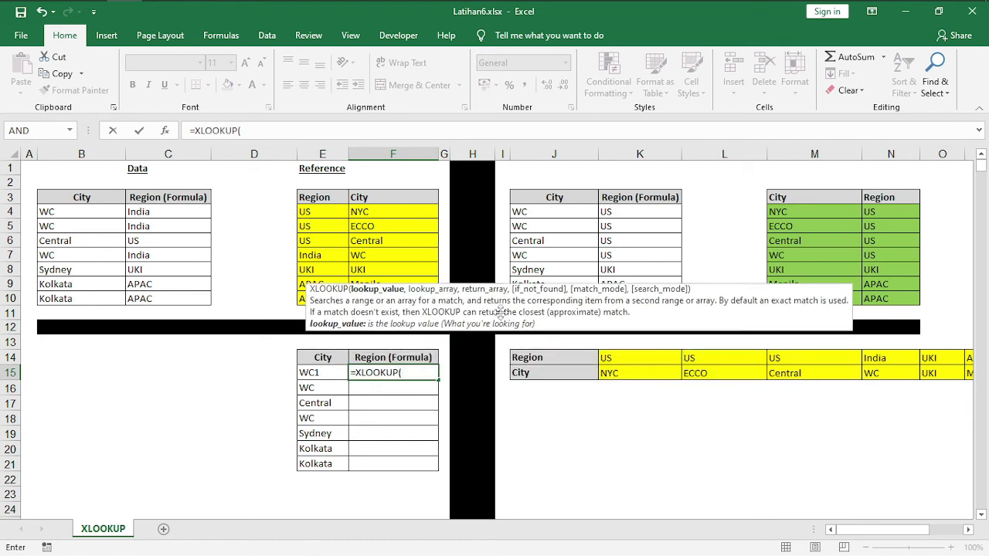
{"action": "left_click", "coordinate": [324, 373]}
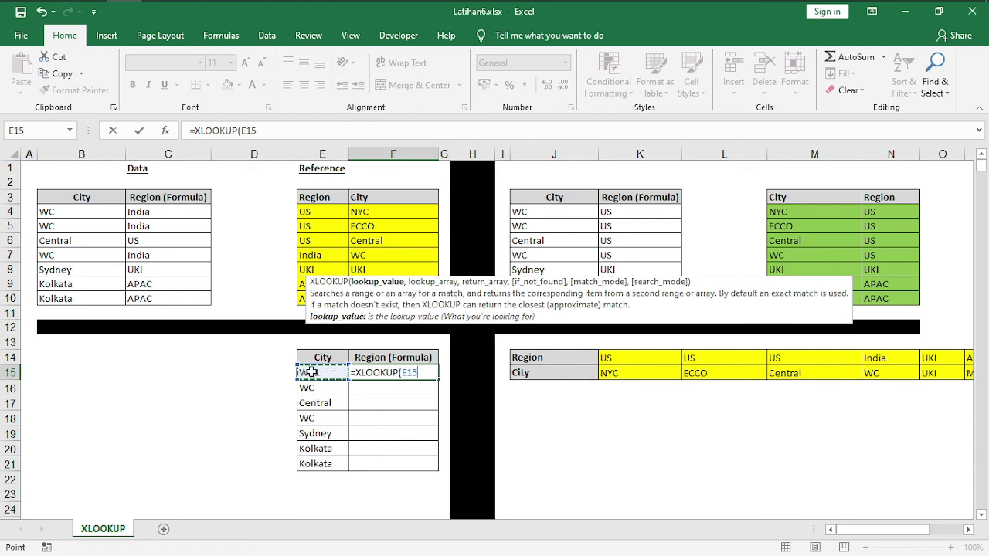
{"action": "type", "text": ","}
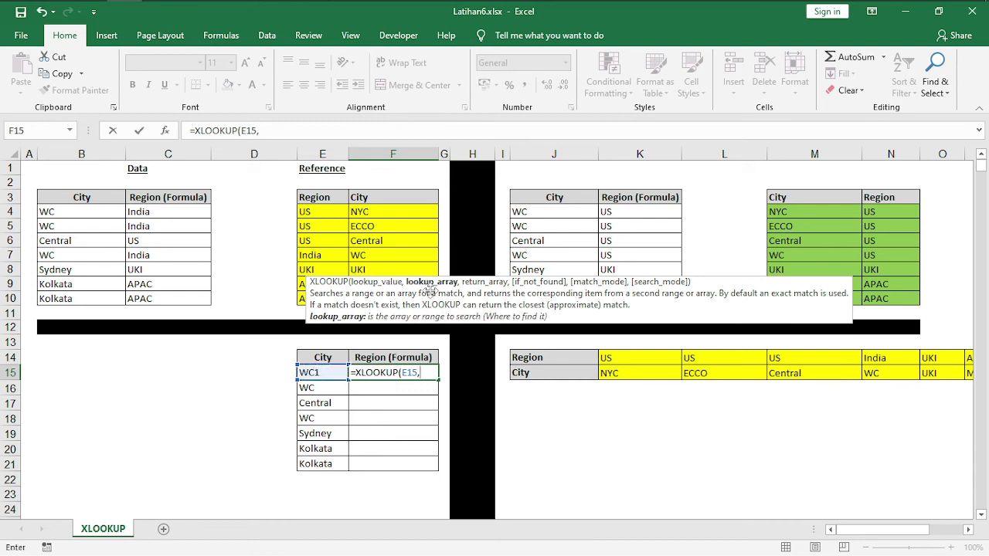
Add the City row $K$15:$Q$15 as lookup array and the Region row $K$14:$Q$14 as return array to the F15 formula, both as absolute references.
{"action": "left_click", "coordinate": [624, 376]}
{"action": "left_click_drag", "start_coordinate": [624, 375], "coordinate": [858, 374]}
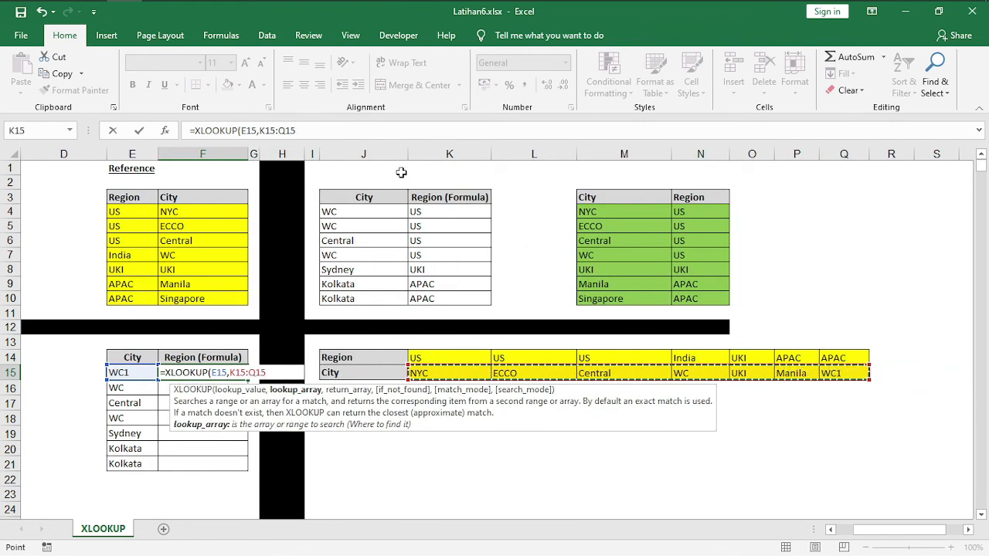
{"action": "key", "text": "F4"}
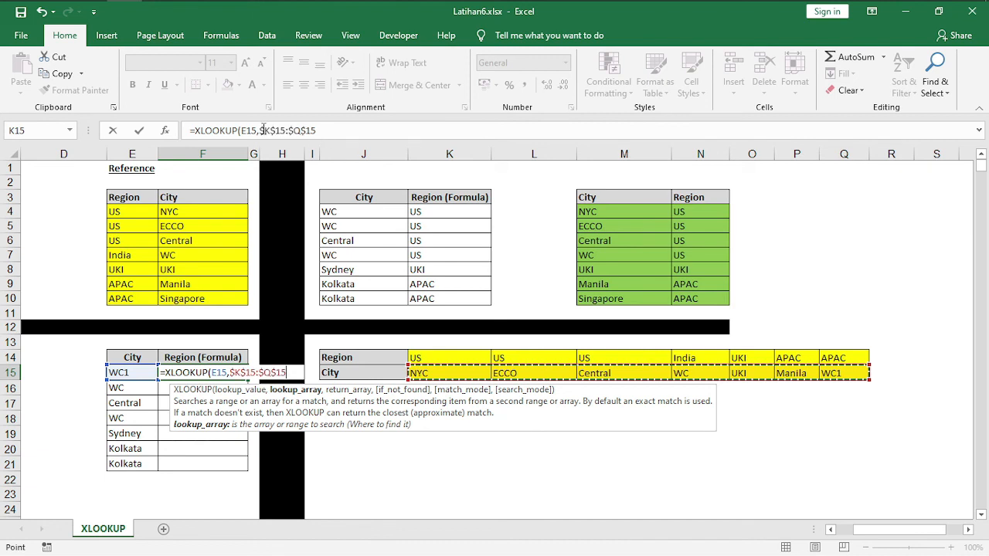
{"action": "left_click", "coordinate": [346, 134]}
{"action": "type", "text": ","}
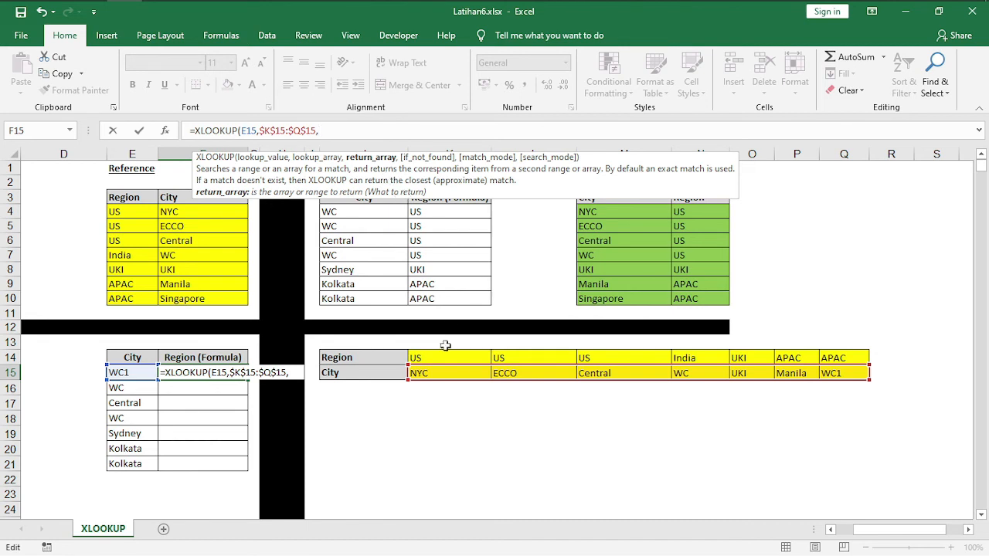
{"action": "left_click_drag", "start_coordinate": [420, 356], "coordinate": [820, 348]}
{"action": "key", "text": "F4"}
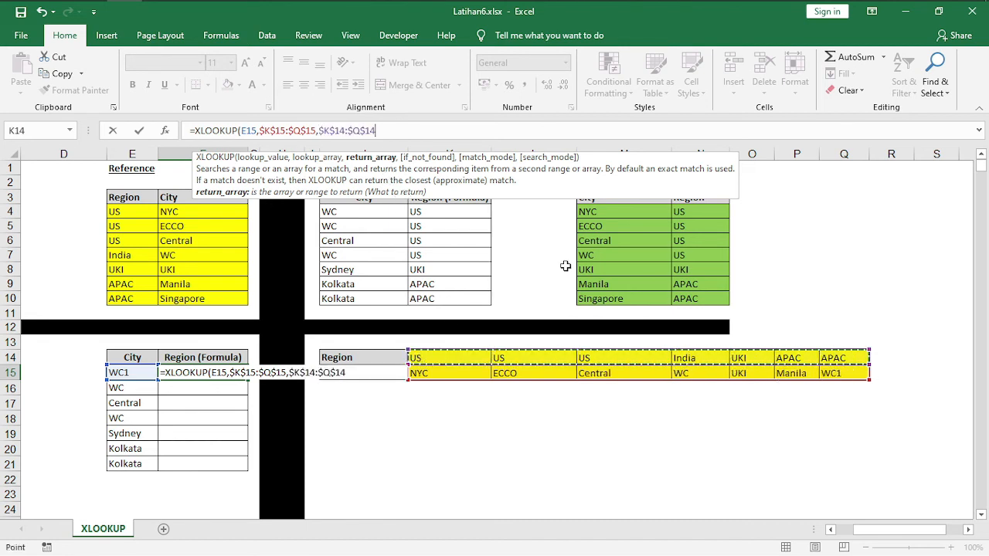
Finish the F15 formula with "Not Found" for if_not_found and 1 as match mode, and copy it down through F21.
{"action": "type", "text": ",\"Not"}
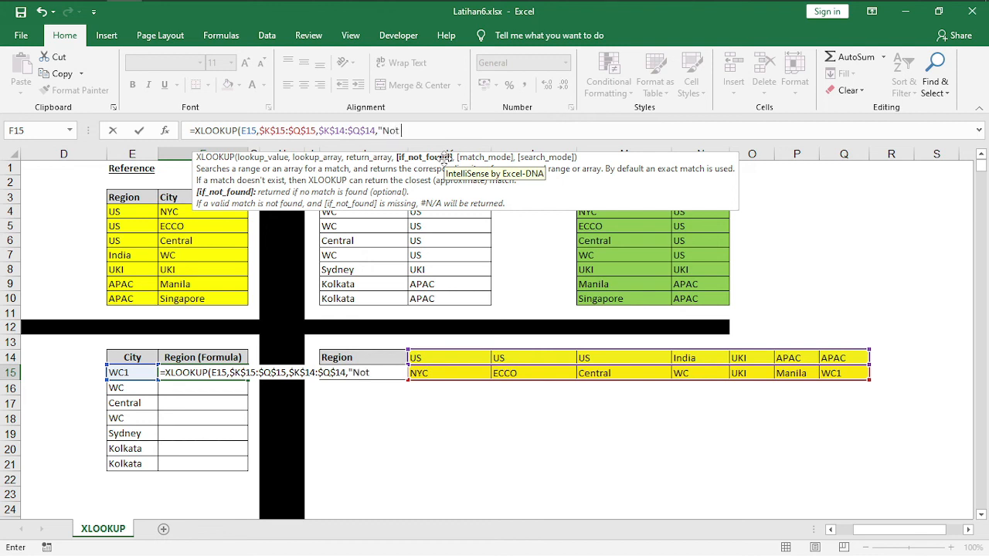
{"action": "type", "text": "nd"}
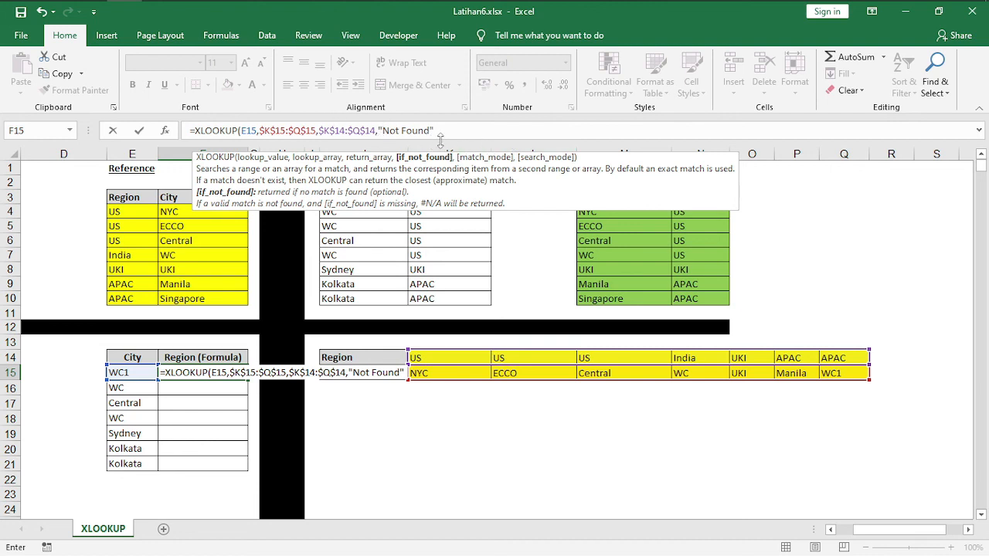
{"action": "type", "text": ","}
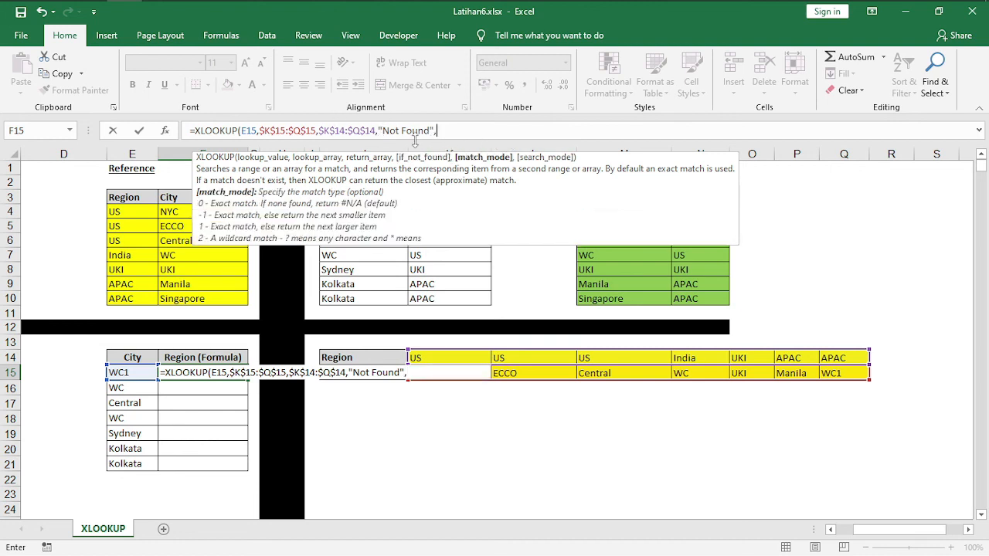
{"action": "type", "text": "1)"}
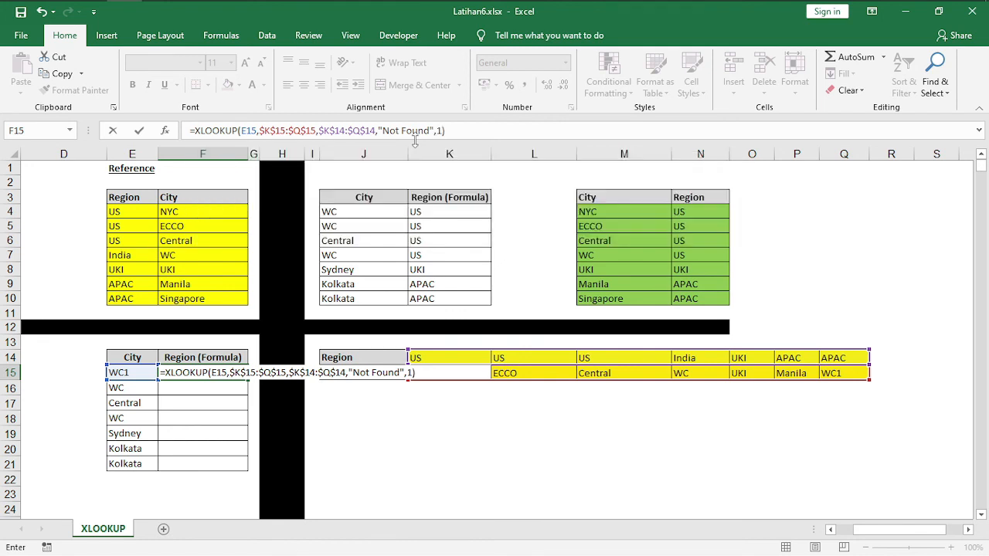
{"action": "key", "text": "Return"}
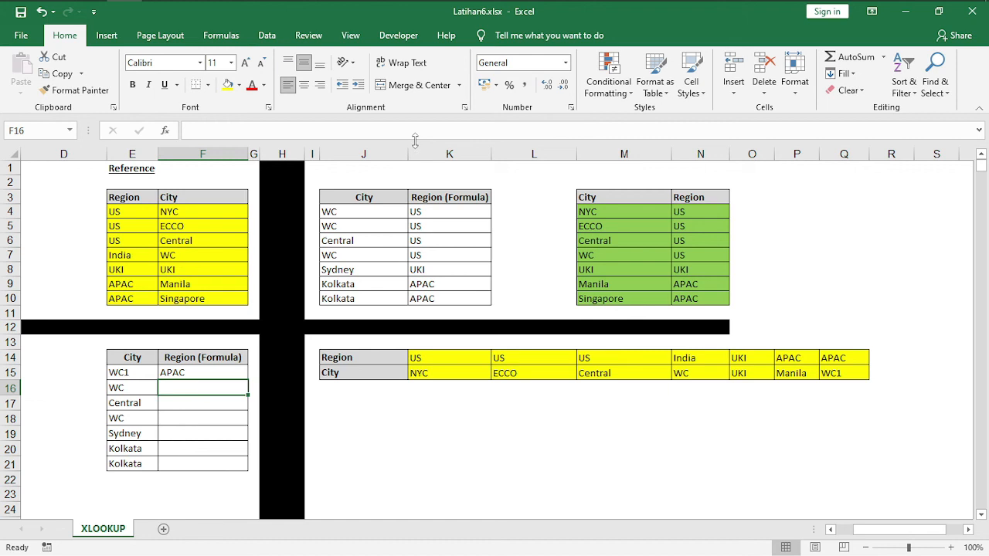
{"action": "left_click", "coordinate": [184, 376]}
{"action": "left_click_drag", "start_coordinate": [248, 380], "coordinate": [240, 469]}
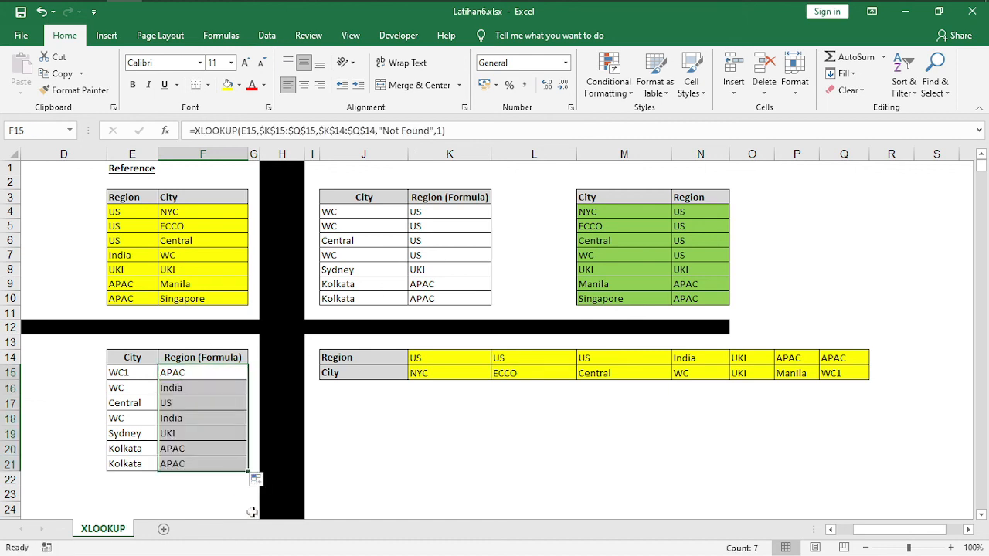
Change the city in E15 to WC15 and check the region that the F15 formula returns.
{"action": "left_click", "coordinate": [143, 363]}
{"action": "left_click", "coordinate": [142, 373]}
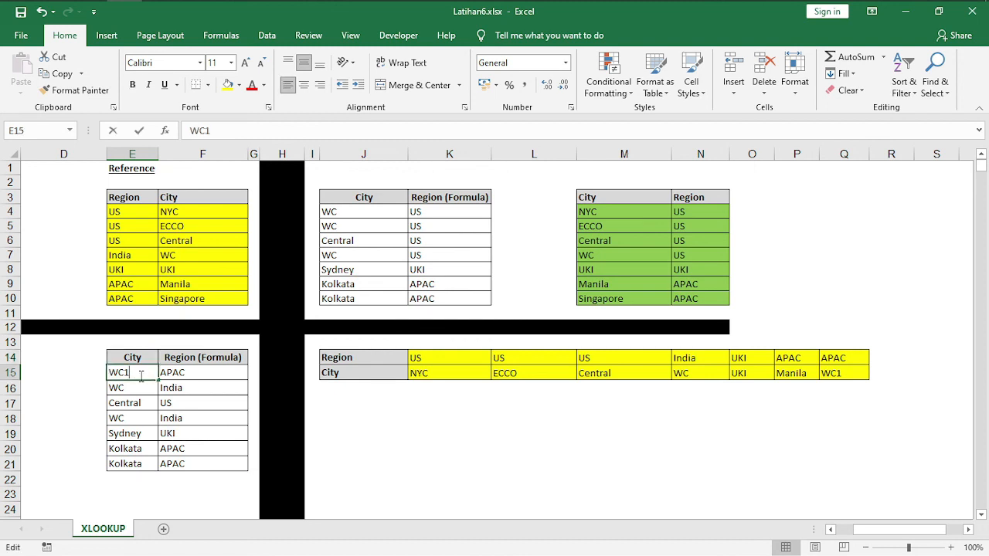
{"action": "double_click", "coordinate": [141, 376]}
{"action": "type", "text": "5"}
{"action": "key", "text": "Return"}
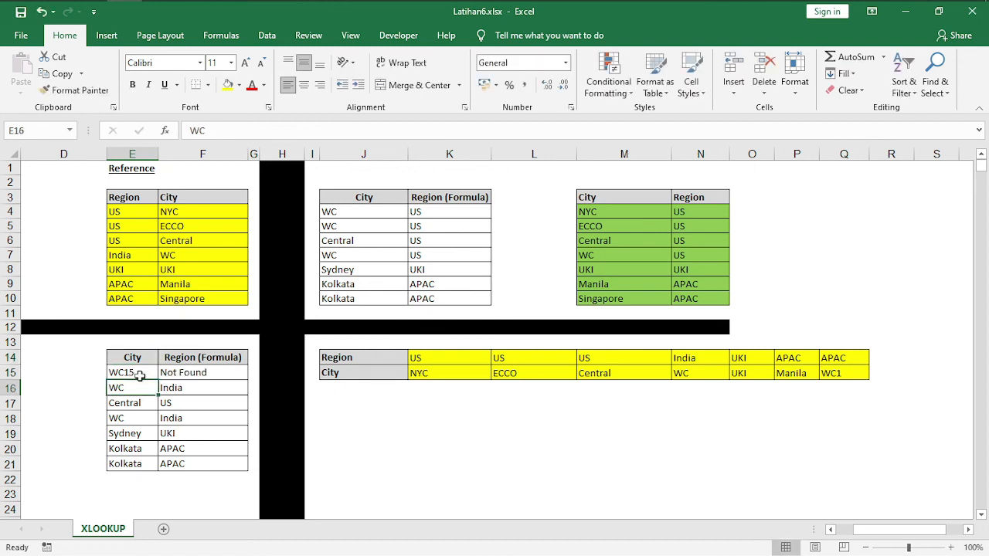
{"action": "left_click", "coordinate": [213, 373]}
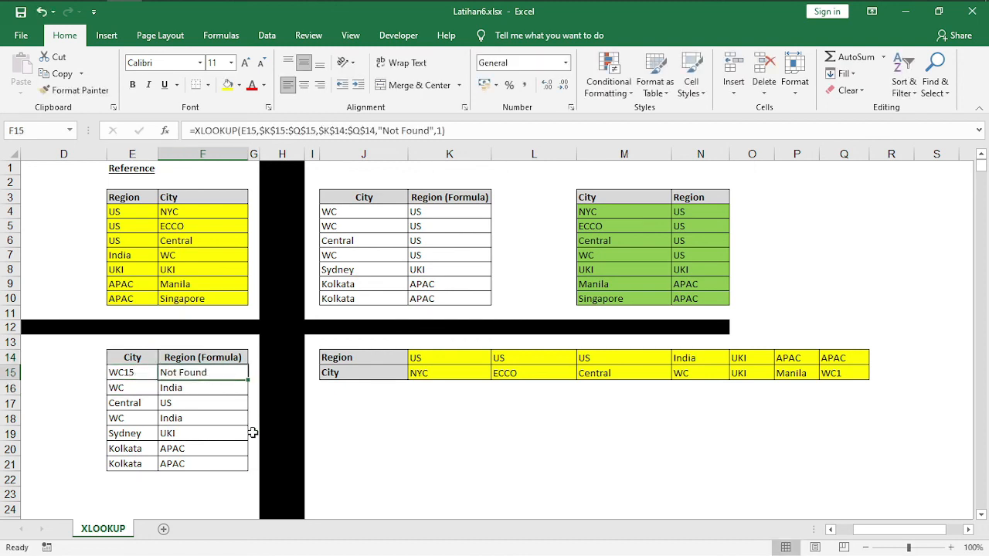
{"action": "left_click", "coordinate": [533, 463]}
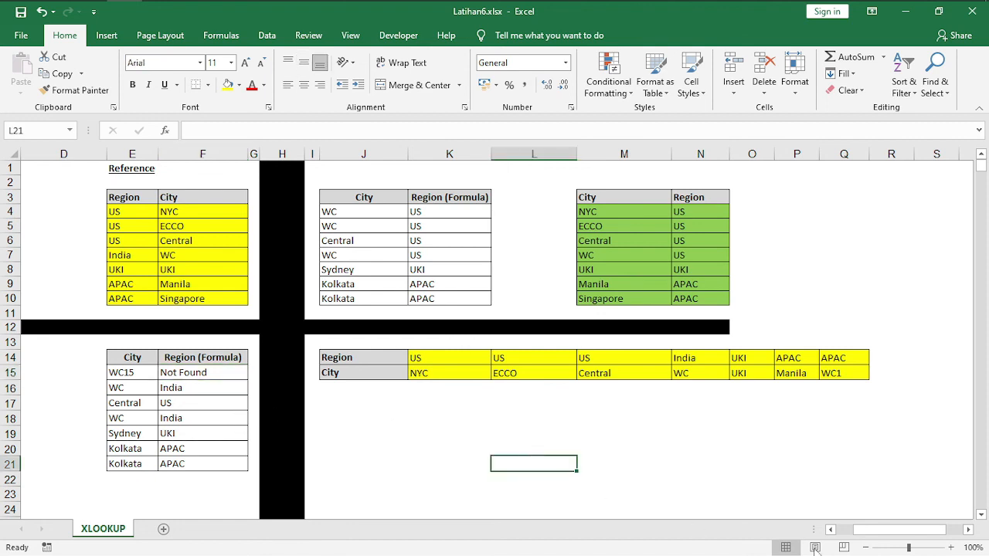
{"action": "left_click_drag", "start_coordinate": [932, 532], "coordinate": [912, 532]}
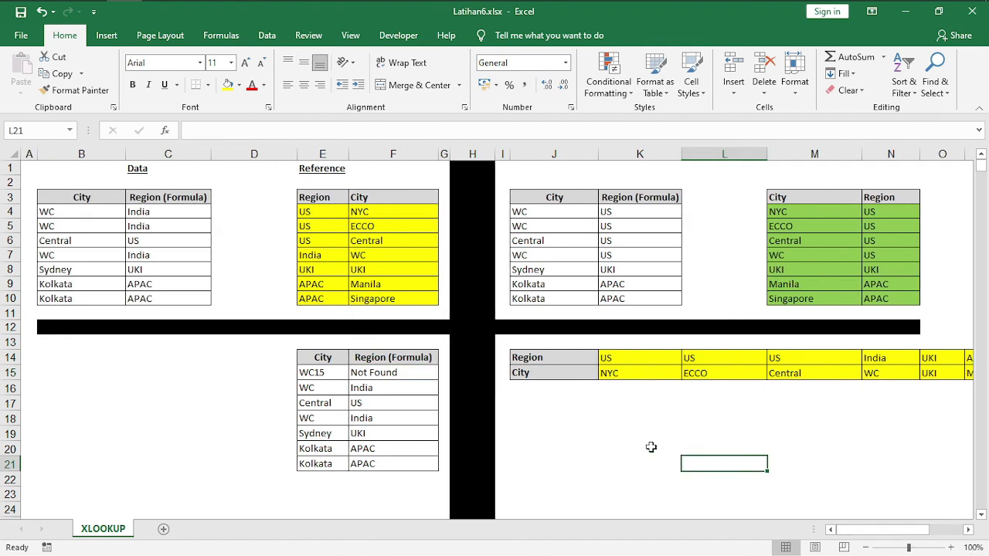